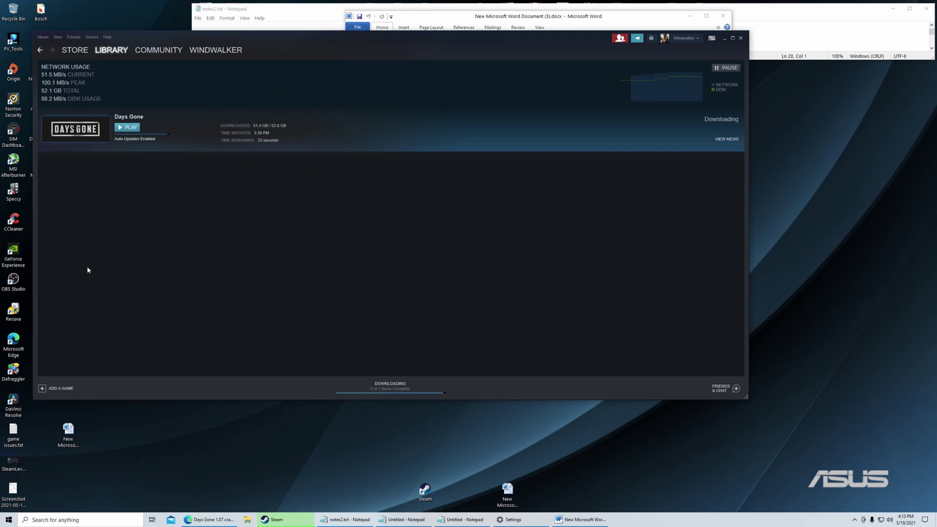
# - Narrow the Steam window and move it and the Word document aside to uncover the Settings window
pyautogui.moveTo(37, 263); pyautogui.dragTo(355, 264)
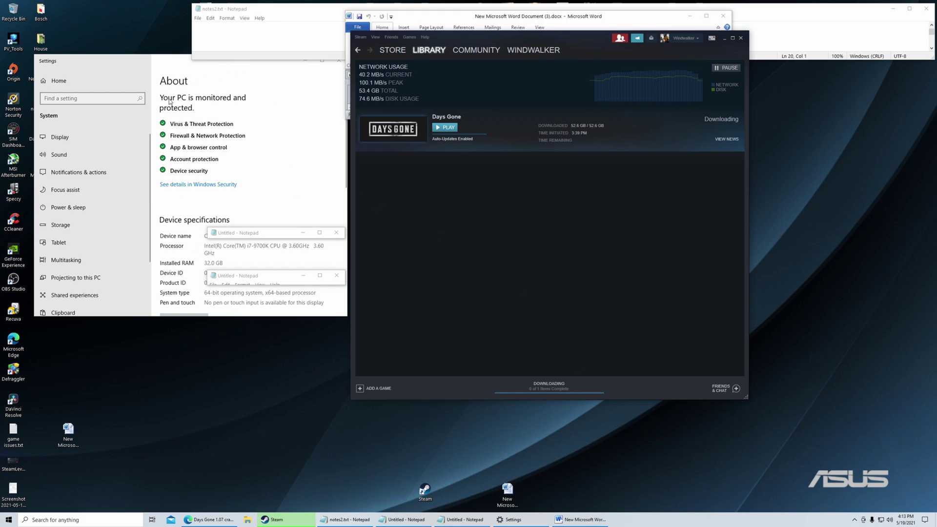
pyautogui.moveTo(485, 37); pyautogui.dragTo(596, 37)
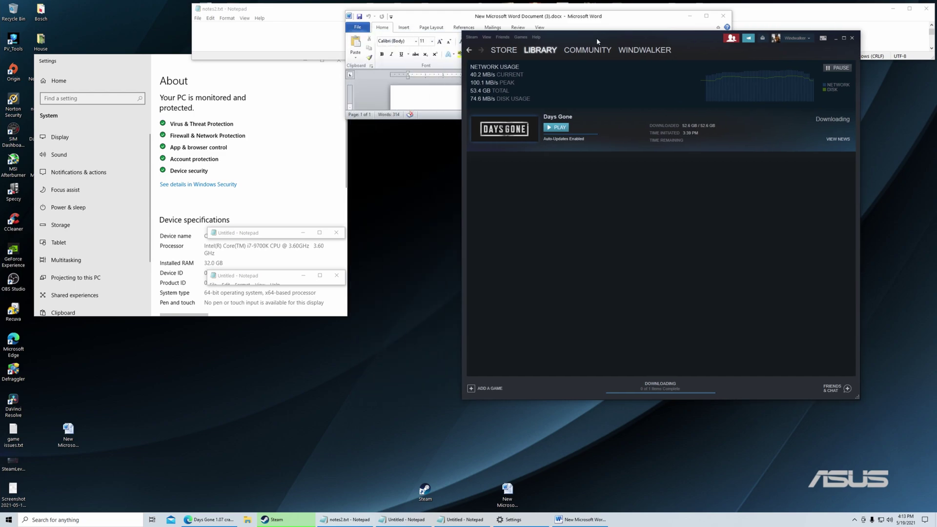
pyautogui.moveTo(371, 16); pyautogui.dragTo(418, 15)
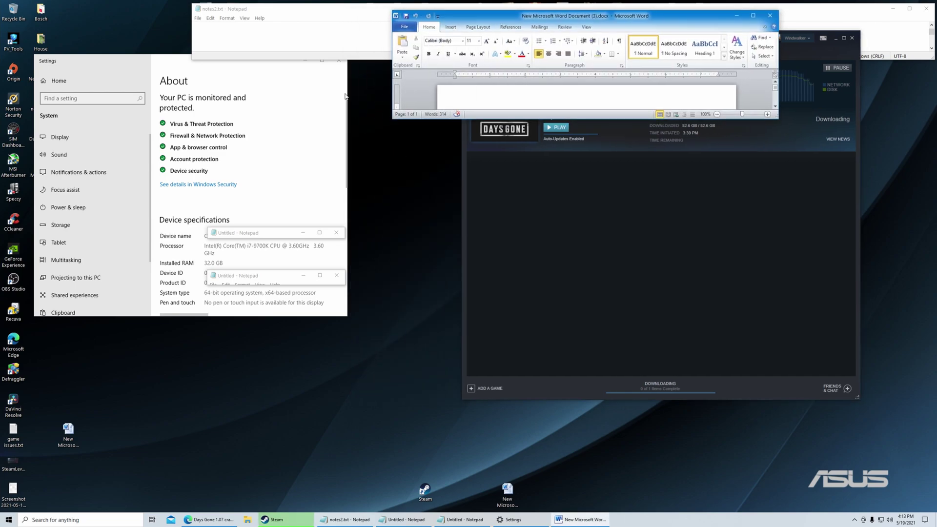
# - Close the Settings window and both untitled Notepad windows, and move Steam in front of the Word document
pyautogui.click(338, 60)
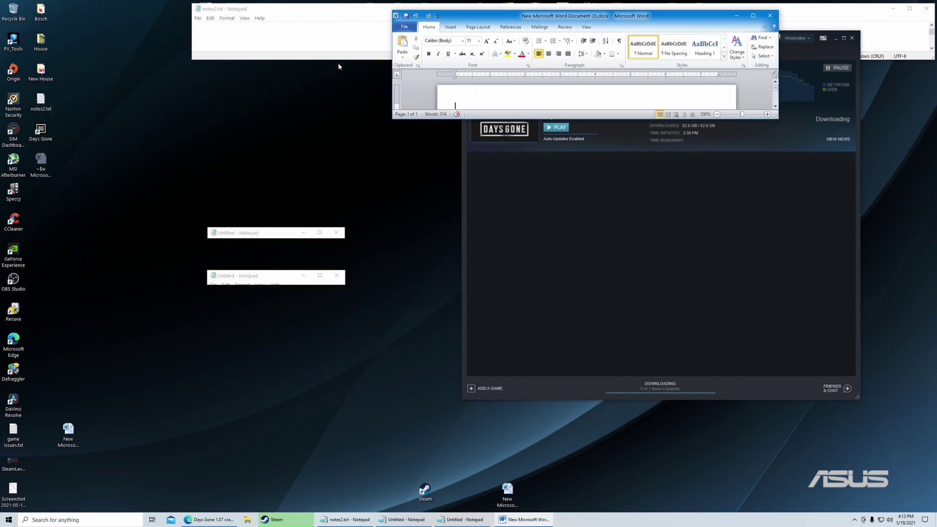
pyautogui.click(336, 232)
pyautogui.click(337, 275)
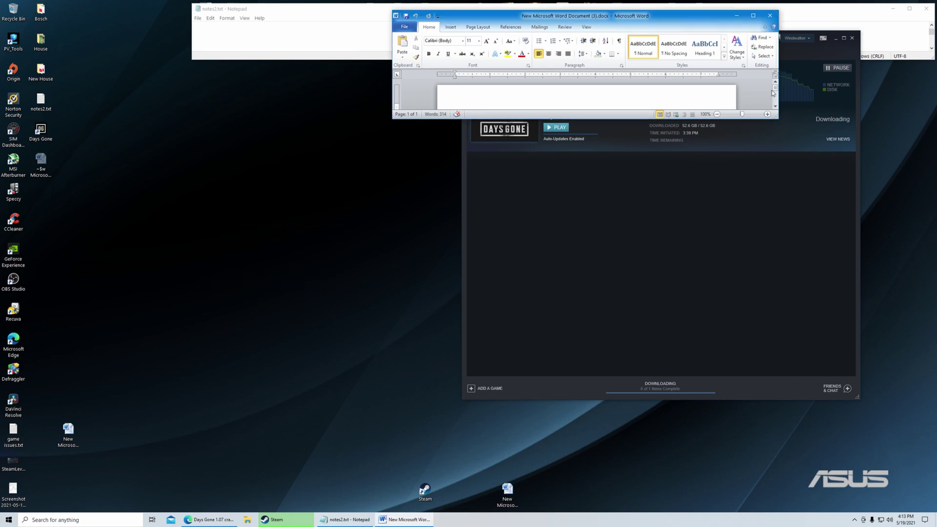
pyautogui.click(789, 47)
pyautogui.moveTo(686, 41); pyautogui.dragTo(384, 34)
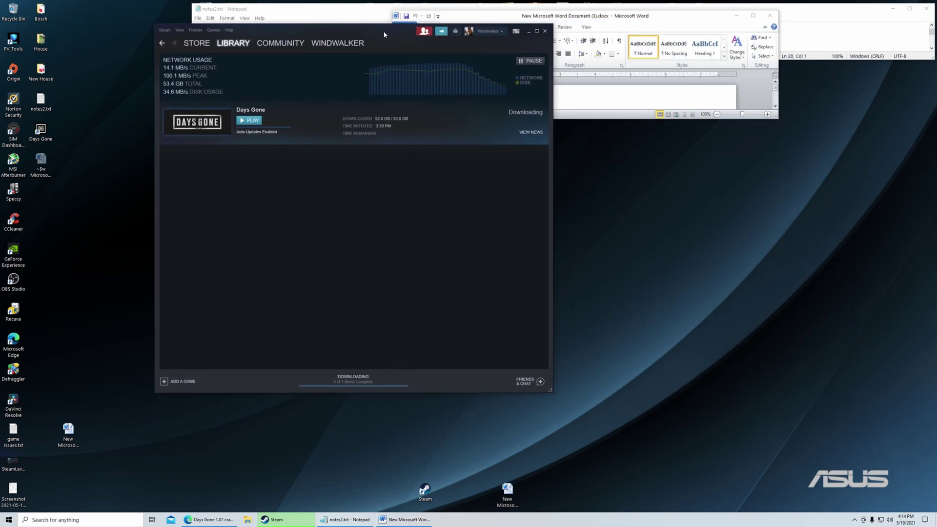
# - Check the graphics card's driver version and dedicated video memory in the NVIDIA Control Panel's system information, and close it
pyautogui.click(854, 519)
pyautogui.rightClick(840, 505)
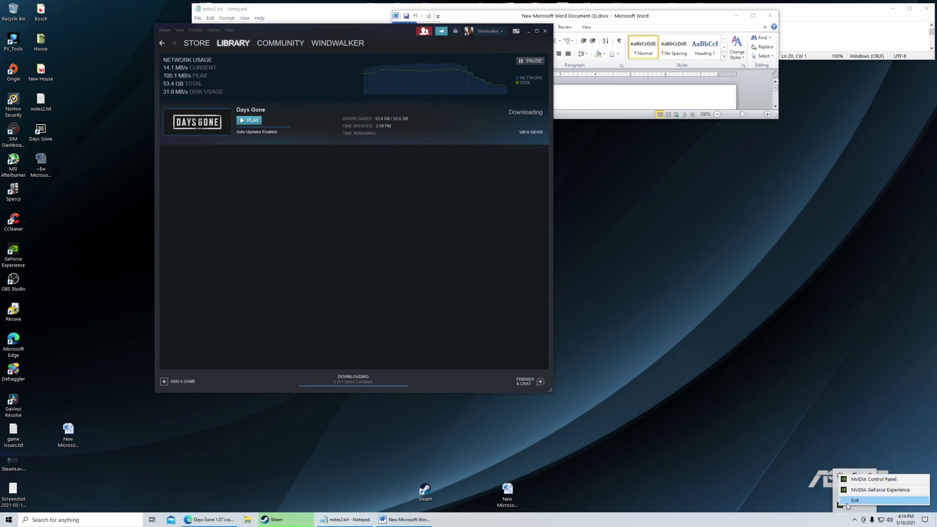
pyautogui.click(865, 490)
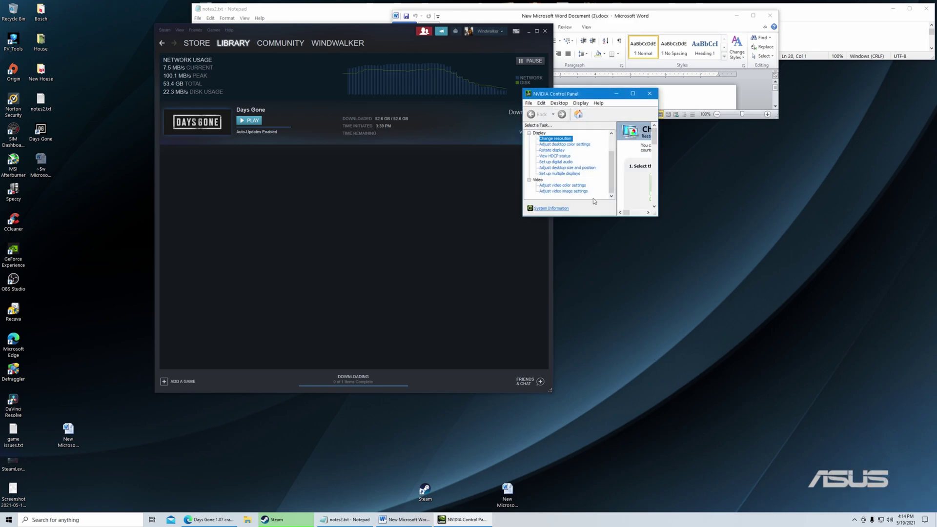
pyautogui.click(551, 208)
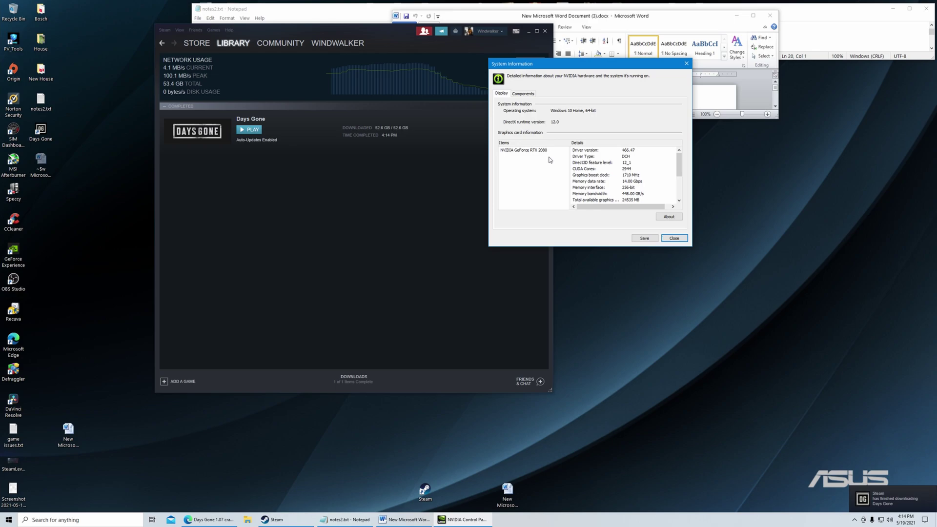
pyautogui.moveTo(679, 166); pyautogui.dragTo(679, 175)
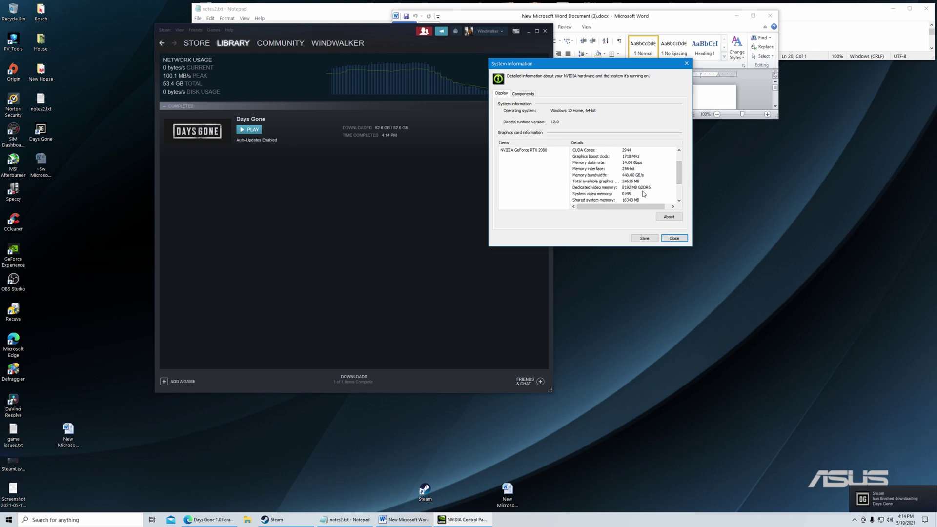
pyautogui.click(676, 239)
pyautogui.click(653, 94)
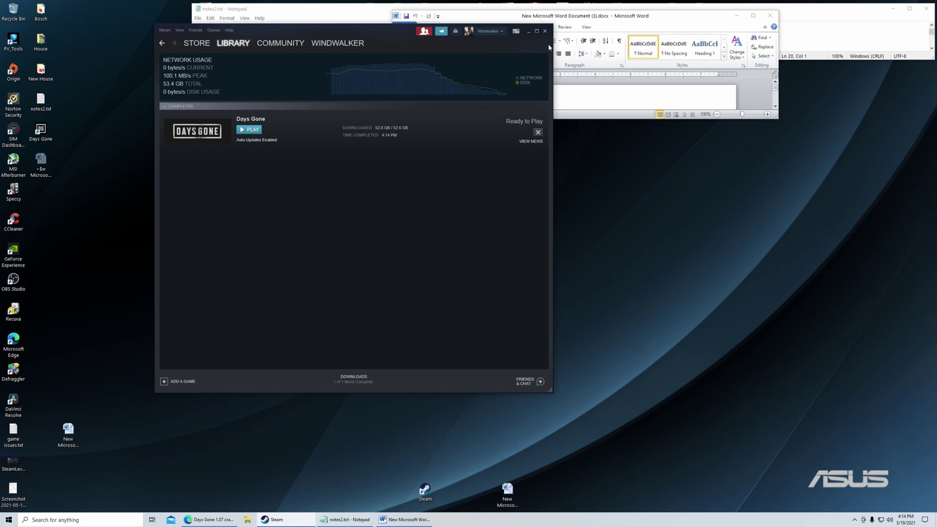
# - Close the Steam window and move the Days Gone shortcut to the empty middle of the desktop
pyautogui.click(545, 31)
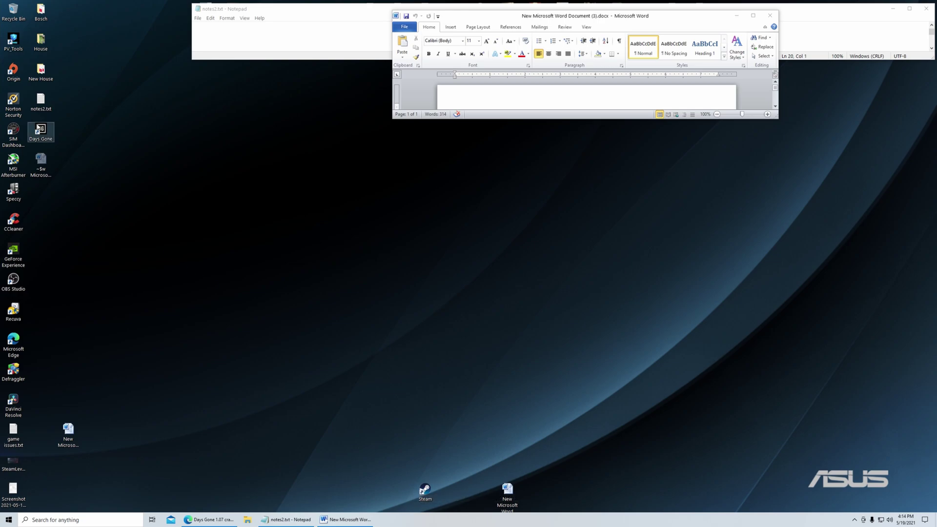
pyautogui.moveTo(47, 135); pyautogui.dragTo(372, 313)
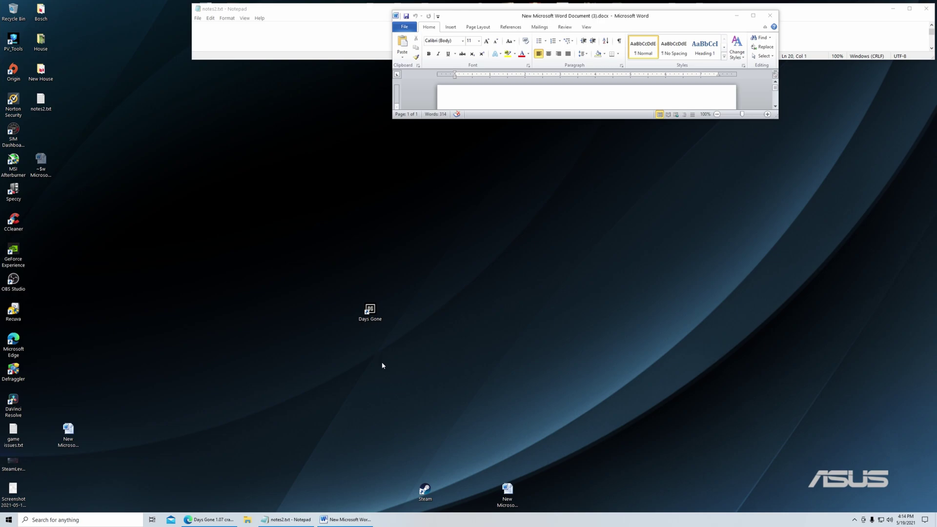
# - Try to launch Days Gone twice from its desktop shortcut
pyautogui.doubleClick(373, 313)
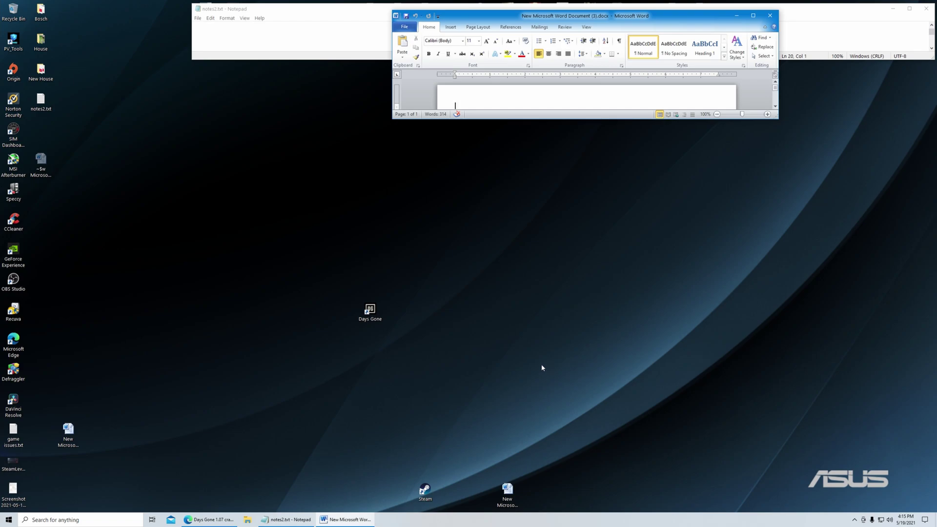
pyautogui.click(292, 385)
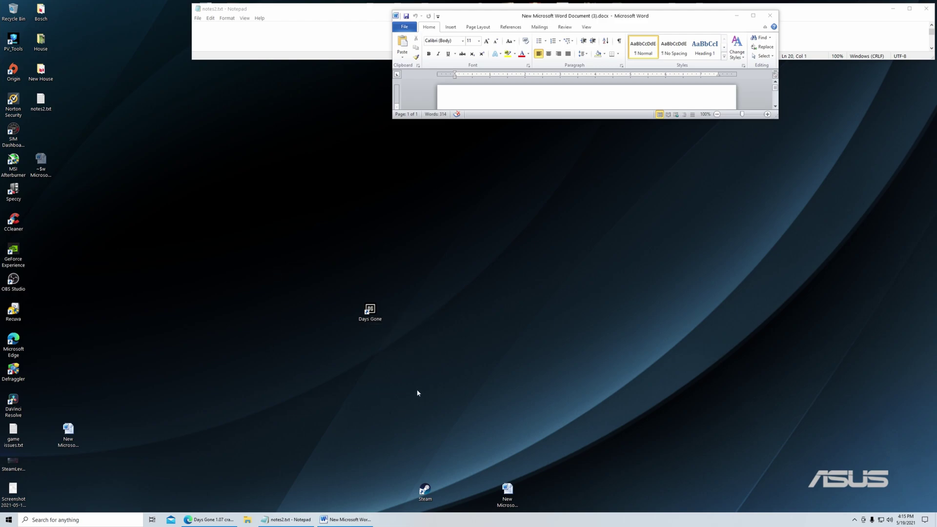
pyautogui.doubleClick(370, 312)
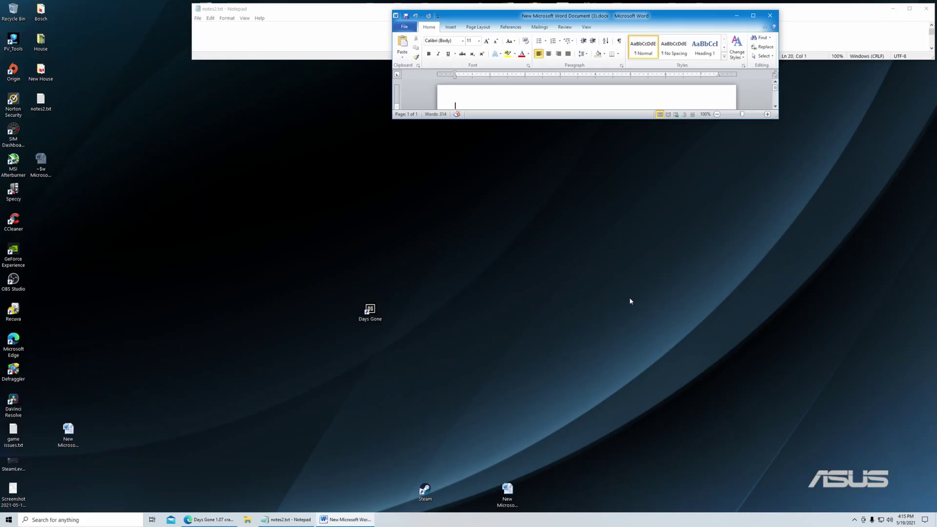
pyautogui.click(477, 287)
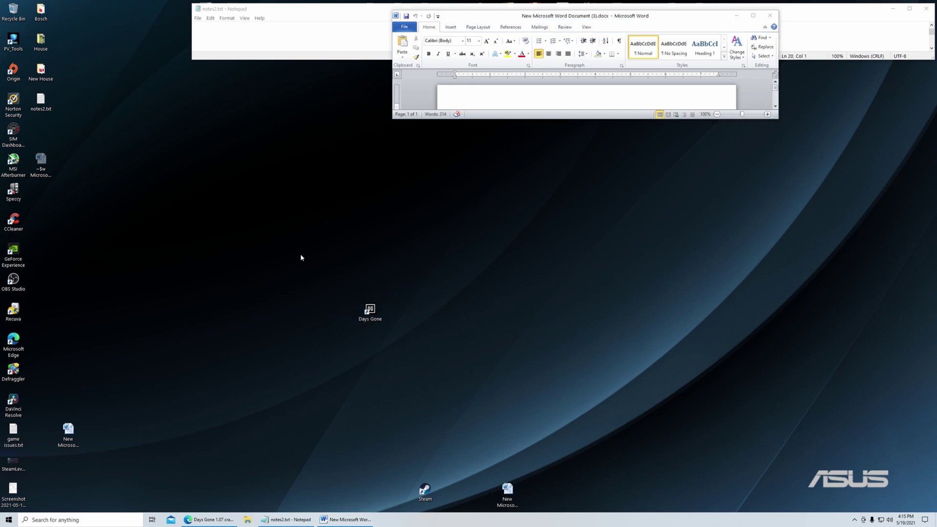
# - Open Norton 360 from its background program, dismiss the promotional offer, and open its settings
pyautogui.click(854, 520)
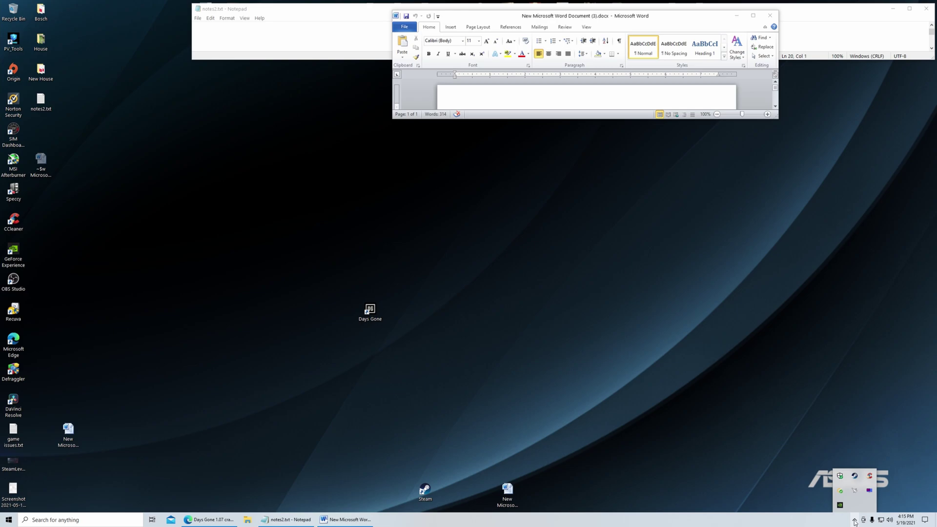
pyautogui.rightClick(840, 490)
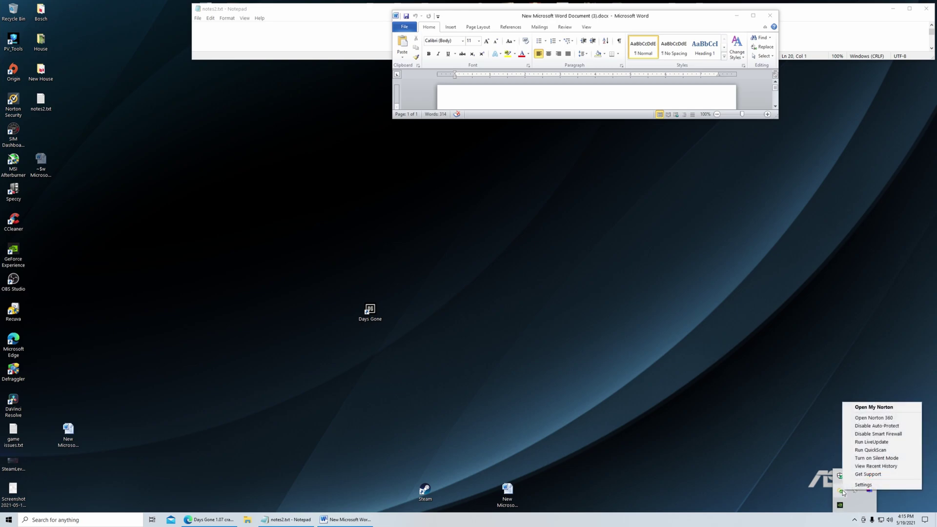
pyautogui.click(869, 419)
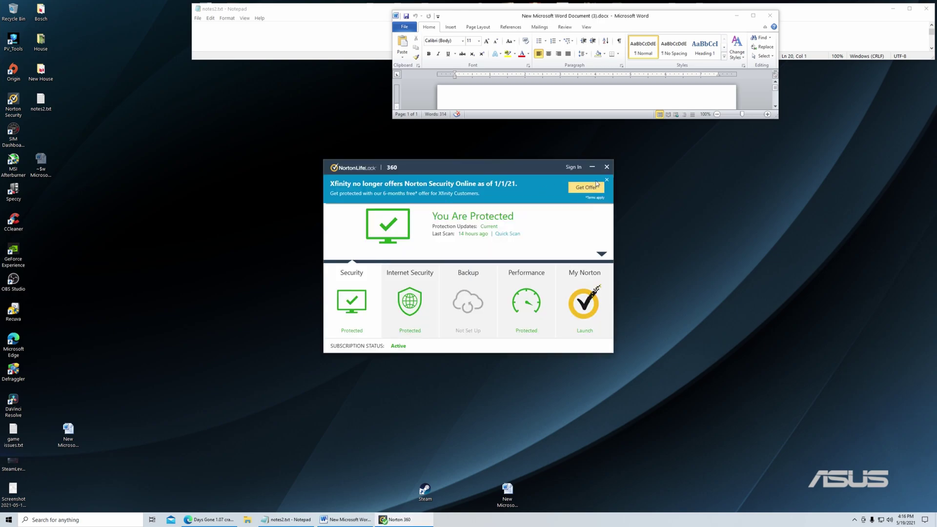
pyautogui.click(606, 179)
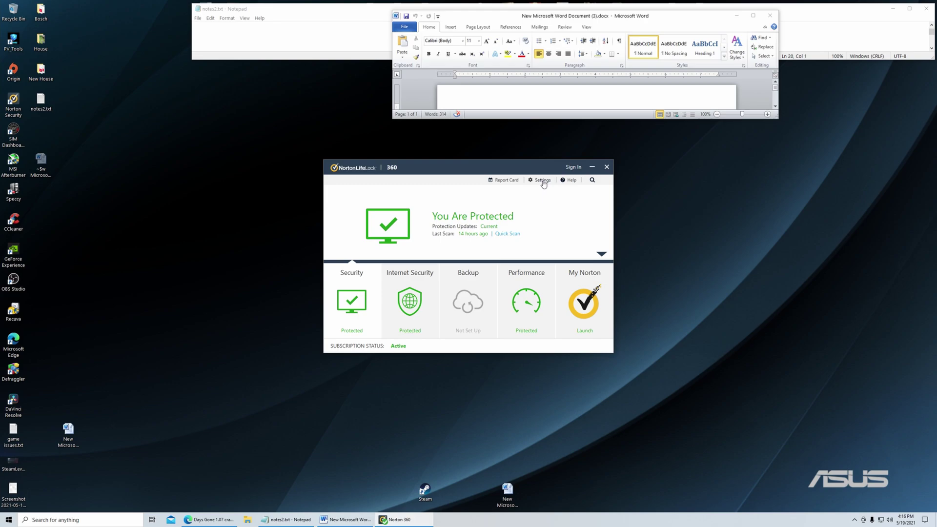
pyautogui.click(542, 181)
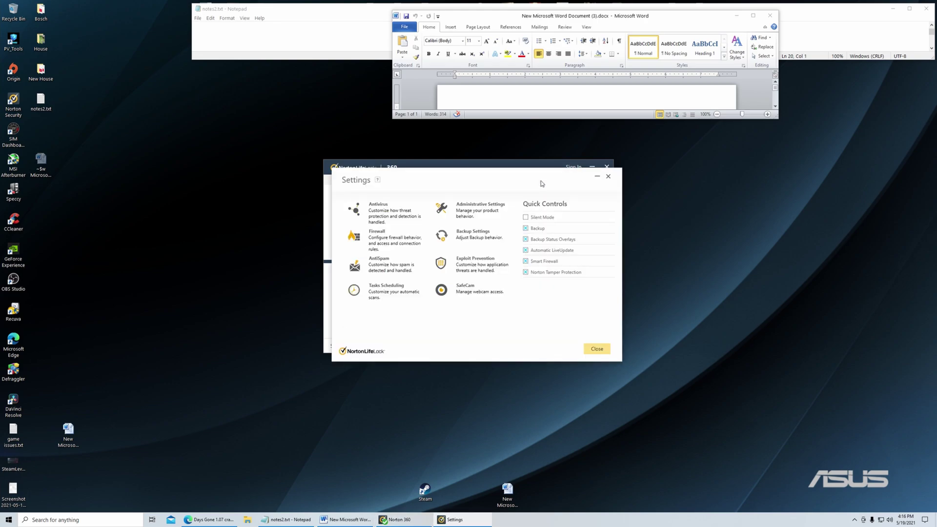
# - Check the trust rating and access of Days Gone in the firewall's Program Control list, and close the settings
pyautogui.click(378, 240)
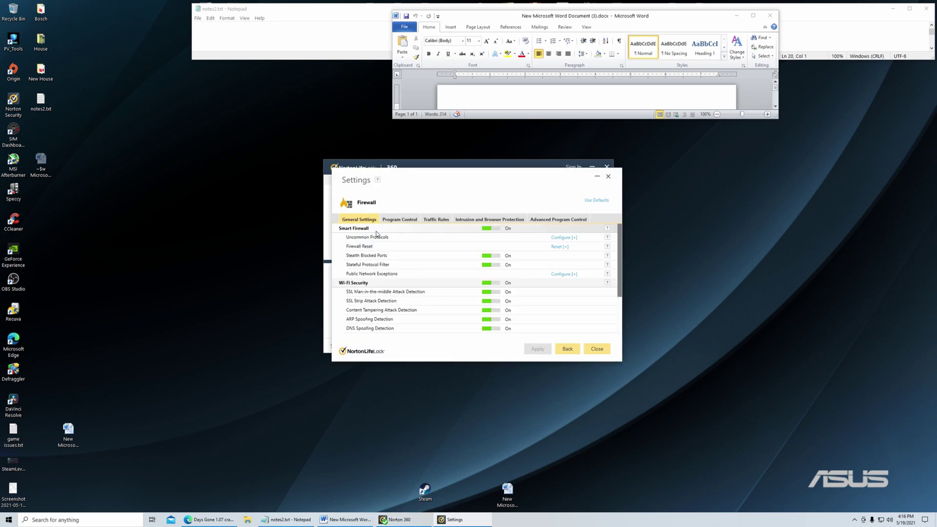
pyautogui.click(406, 221)
pyautogui.scroll(-1, 423, 292)
pyautogui.scroll(-8, 424, 291)
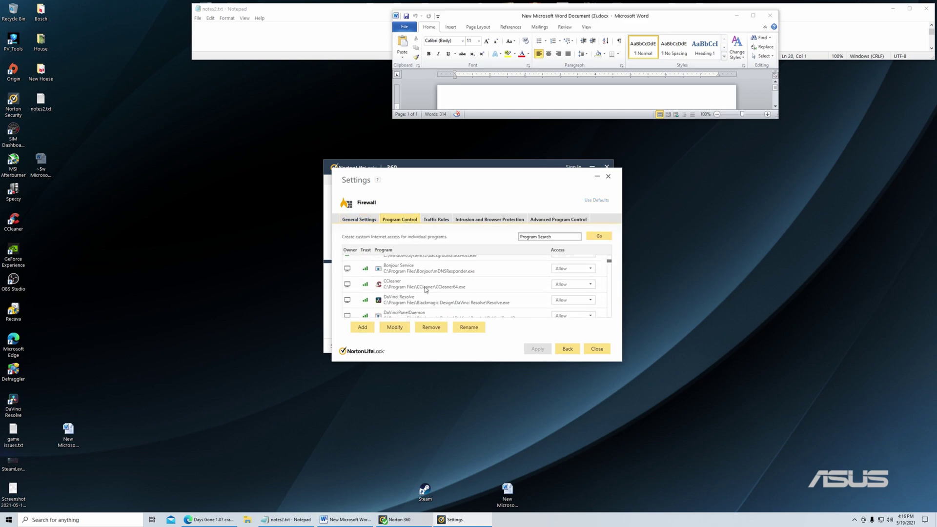
pyautogui.scroll(-2, 424, 288)
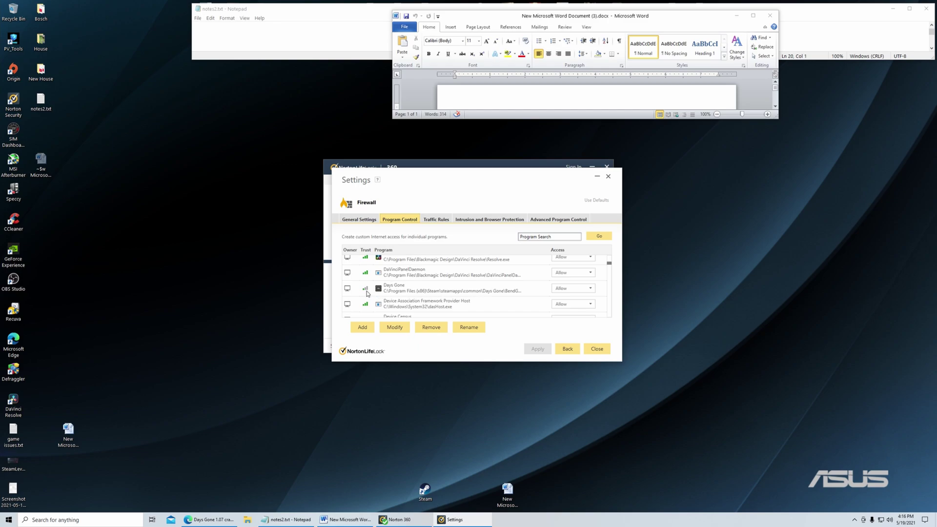
pyautogui.moveTo(367, 291)
pyautogui.moveTo(366, 274)
pyautogui.moveTo(366, 292)
pyautogui.click(604, 352)
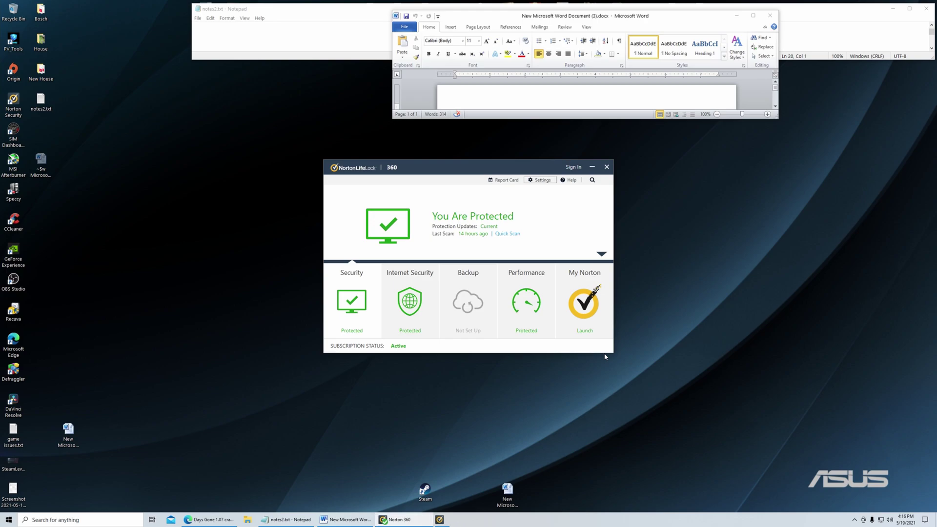
# - Open the Program Exclusions for Performance Monitoring in Norton's Administrative Settings
pyautogui.click(541, 180)
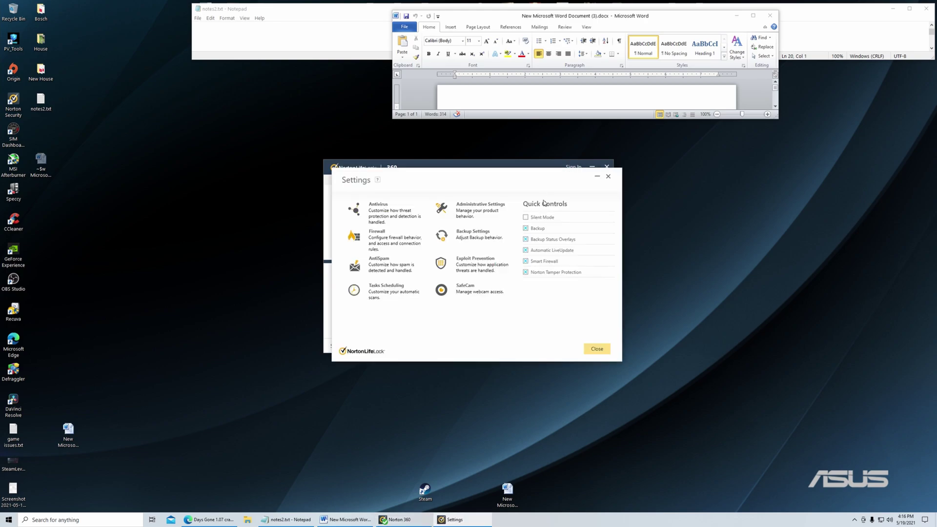
pyautogui.click(484, 208)
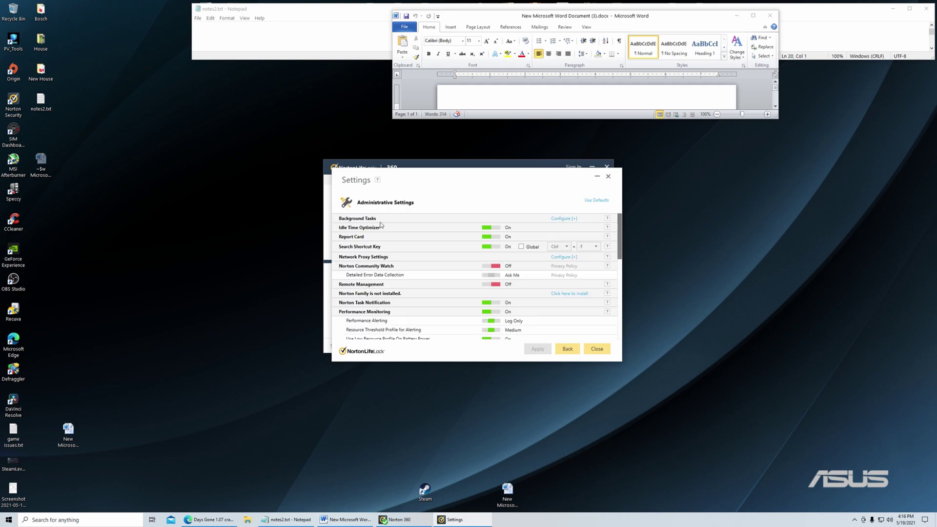
pyautogui.scroll(-1, 403, 292)
pyautogui.scroll(-3, 402, 293)
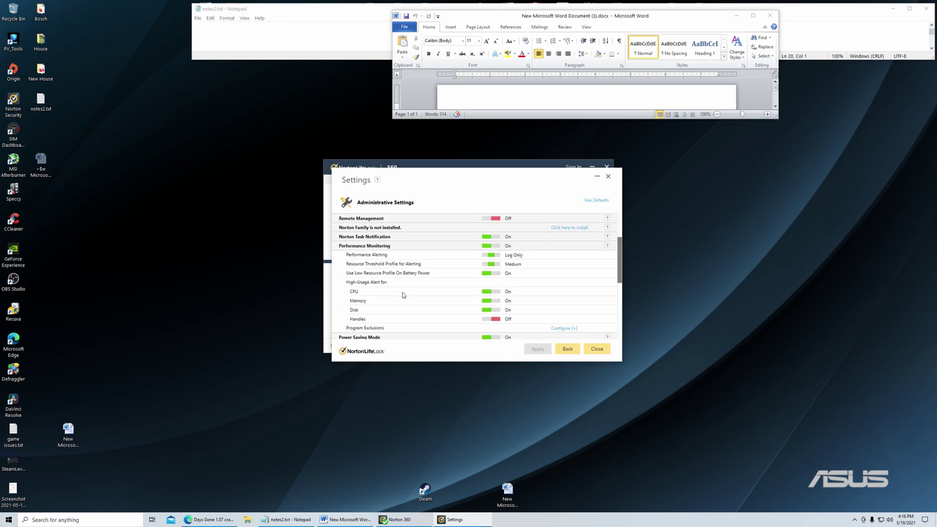
pyautogui.click(566, 329)
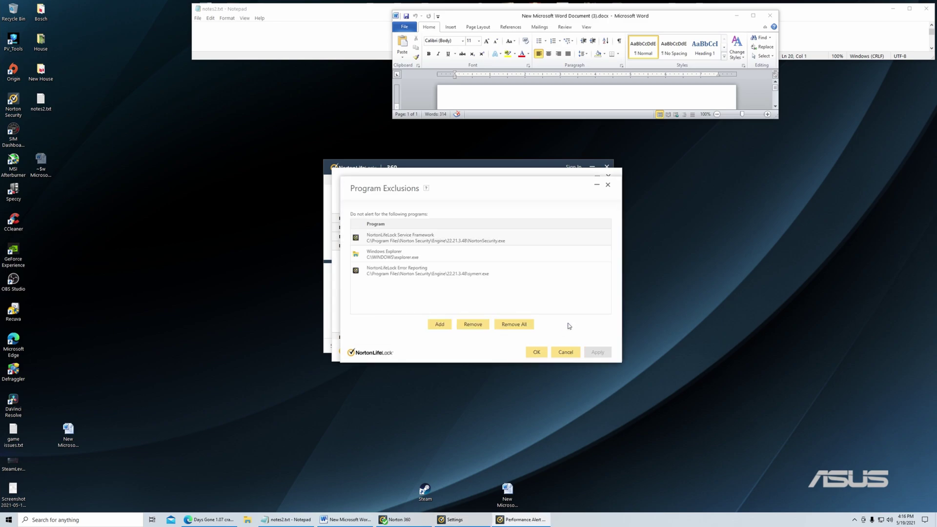
# - Start adding a program exclusion and browse to the steamapps folder inside Program Files (x86)\Steam
pyautogui.click(441, 325)
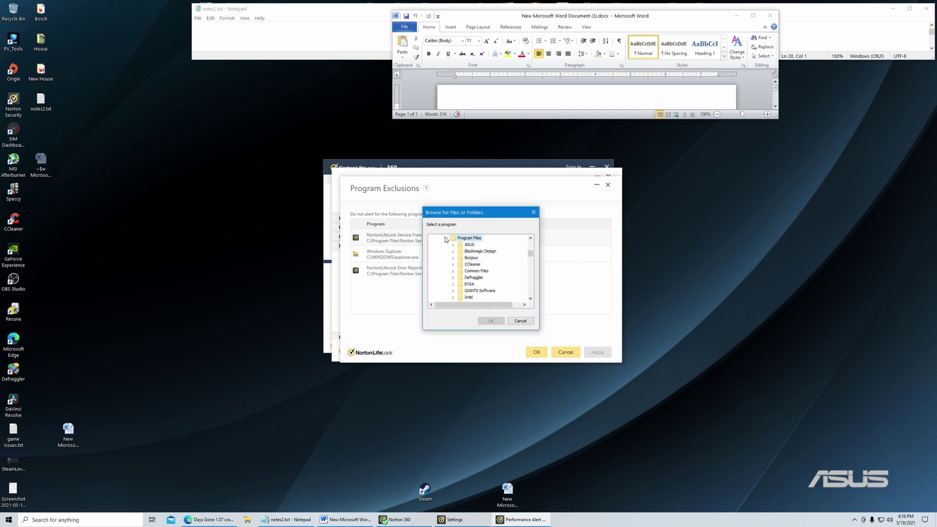
pyautogui.click(445, 239)
pyautogui.click(446, 249)
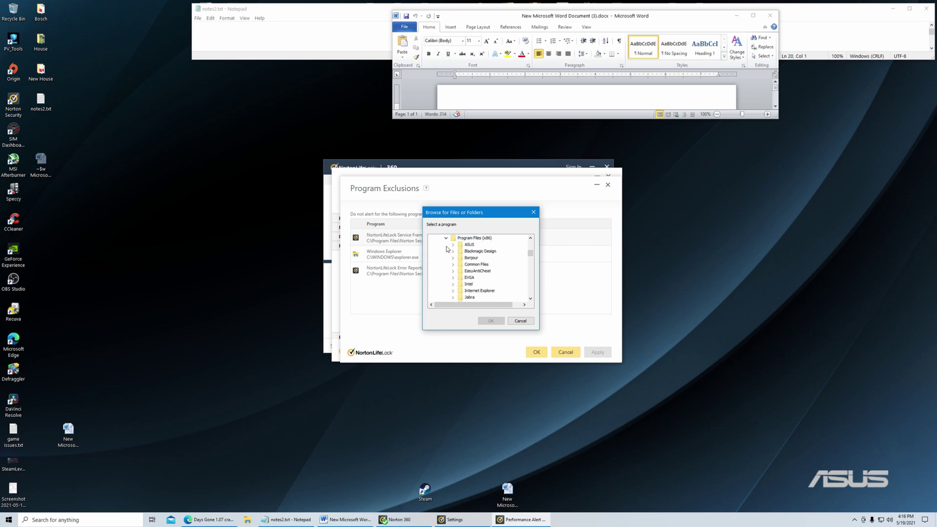
pyautogui.scroll(-1, 480, 286)
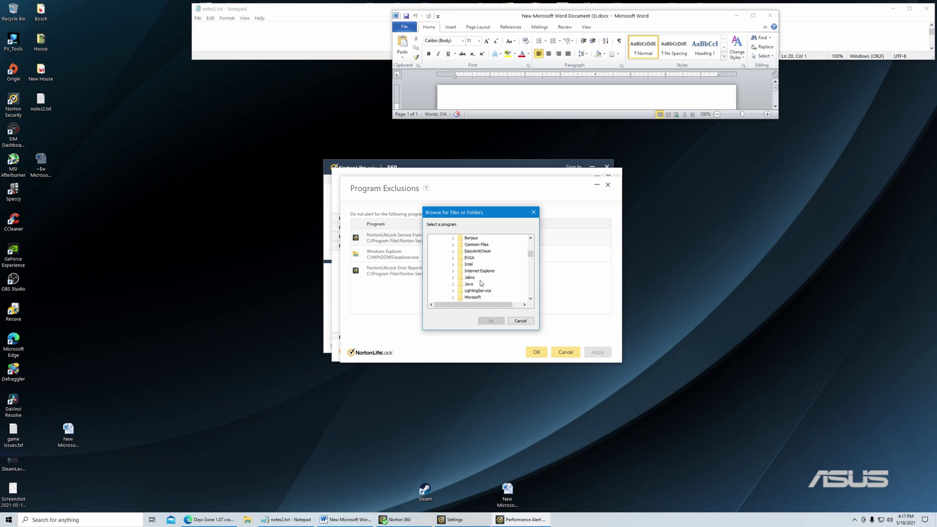
pyautogui.scroll(-5, 482, 283)
pyautogui.scroll(-5, 482, 284)
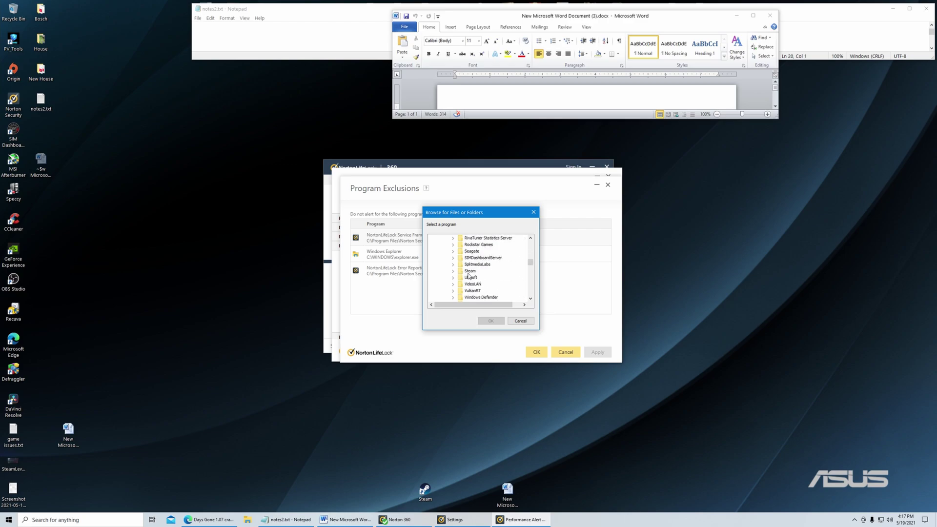
pyautogui.click(453, 271)
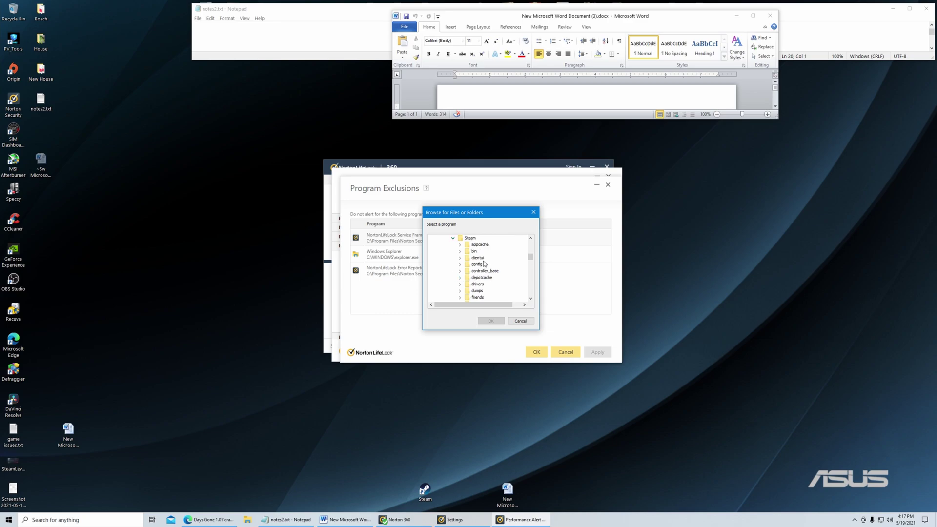
pyautogui.scroll(-5, 484, 263)
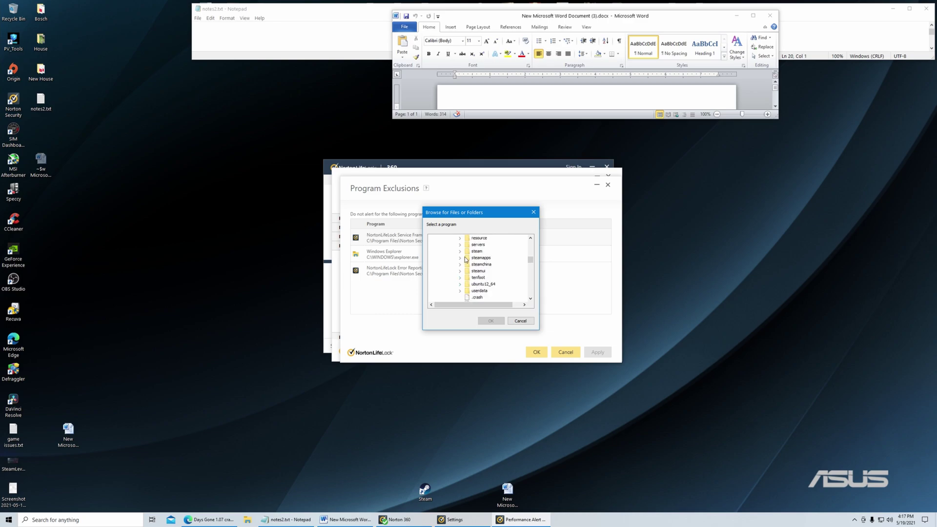
pyautogui.click(461, 258)
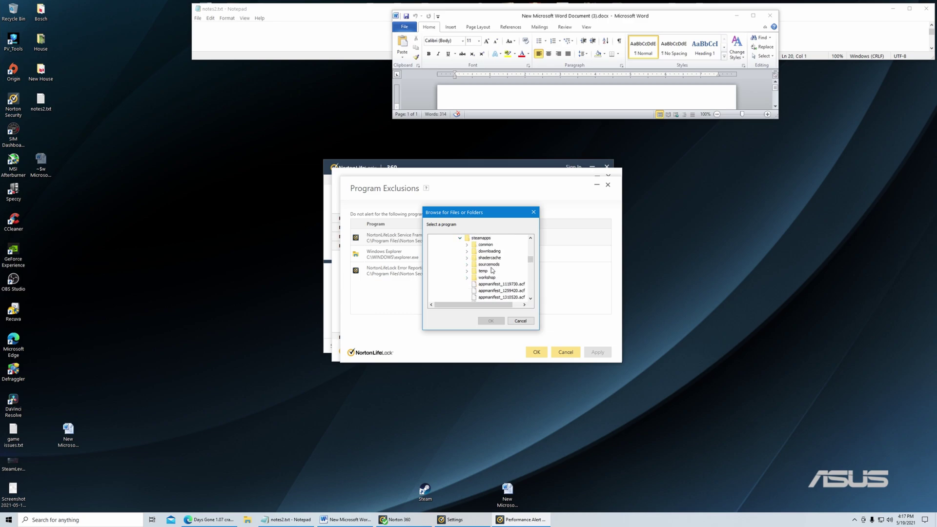
# - Choose DaysGone.exe from common\Days Gone\BendGame\Binaries\Win64 and add it to the program exclusions
pyautogui.click(468, 245)
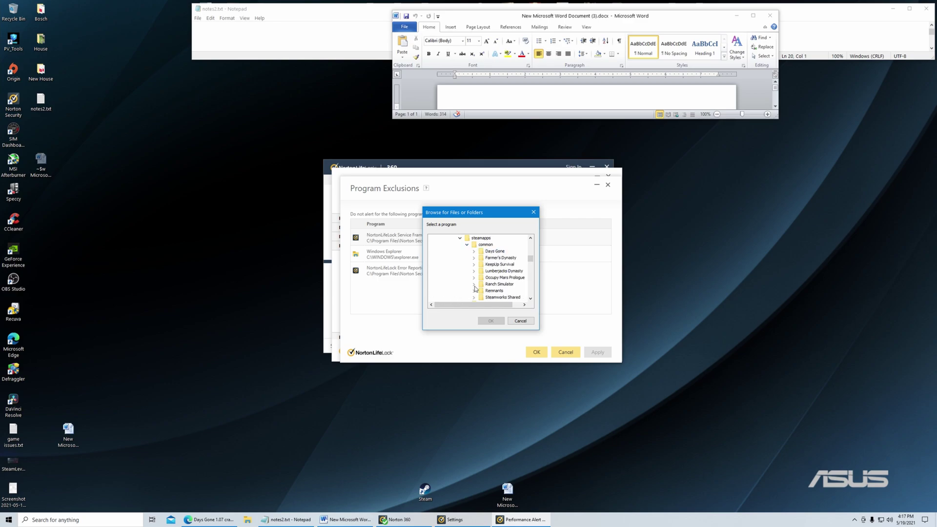
pyautogui.click(473, 251)
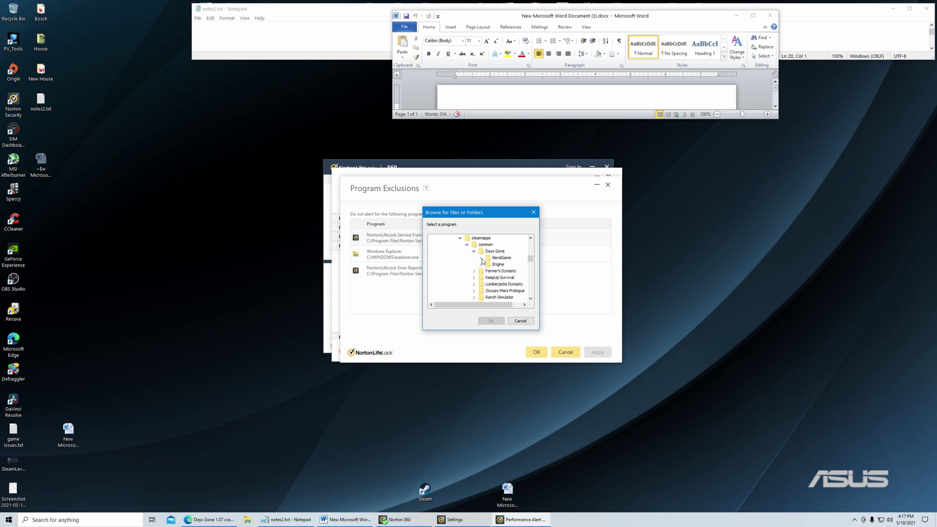
pyautogui.click(481, 259)
pyautogui.click(487, 265)
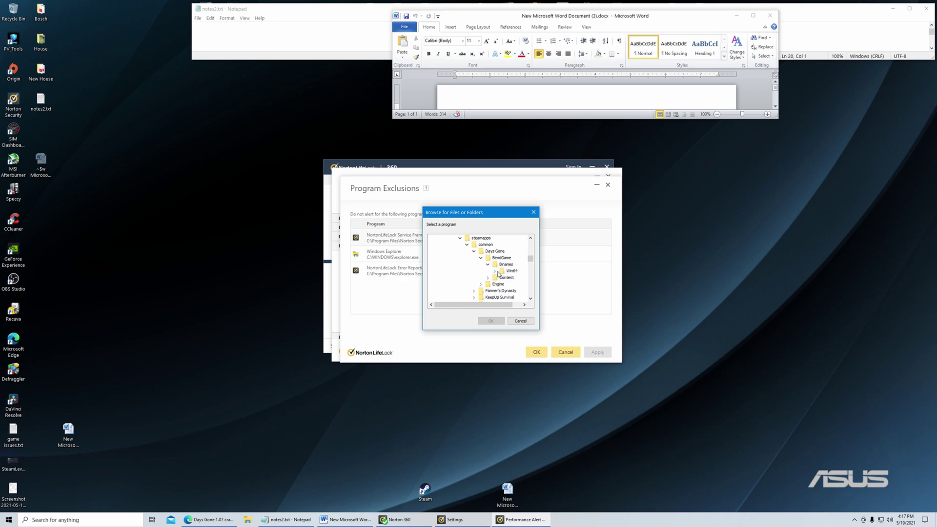
pyautogui.click(495, 271)
pyautogui.click(520, 278)
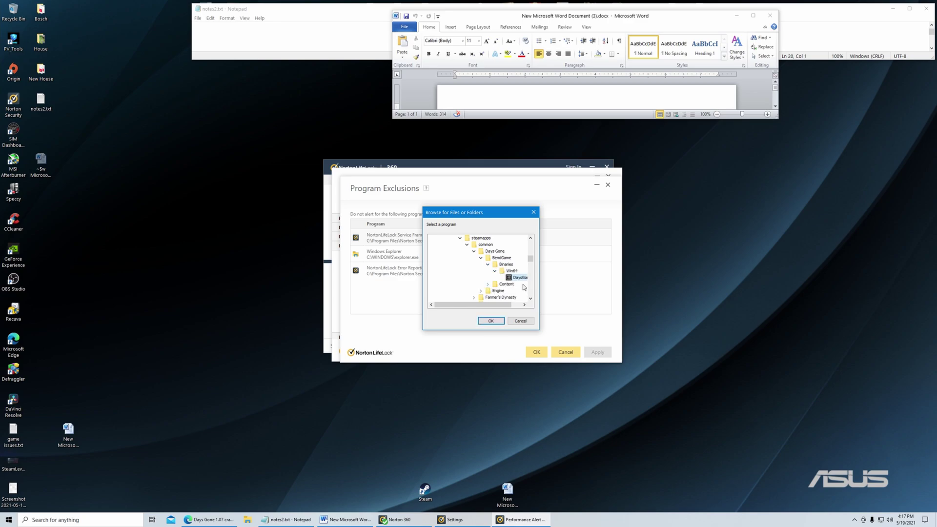
pyautogui.click(491, 320)
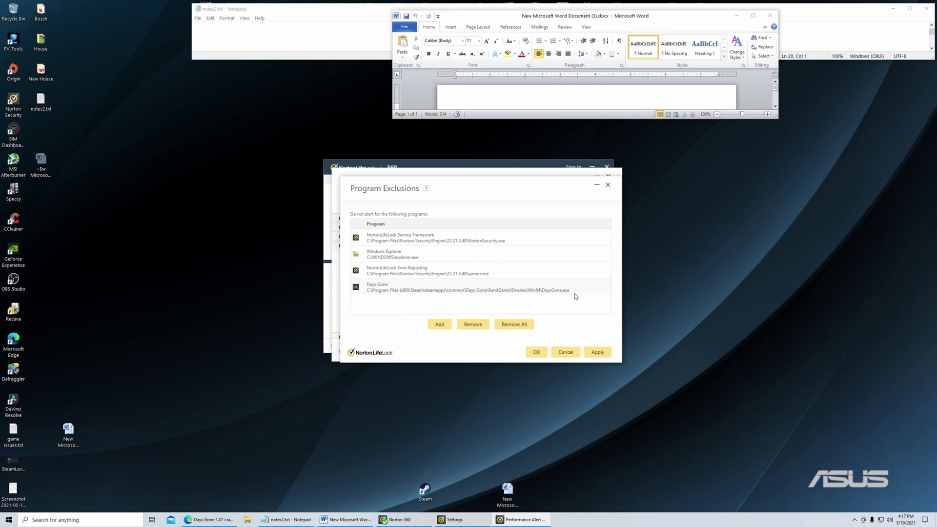
# - Accept the program exclusions and close Norton's settings and main window
pyautogui.click(536, 352)
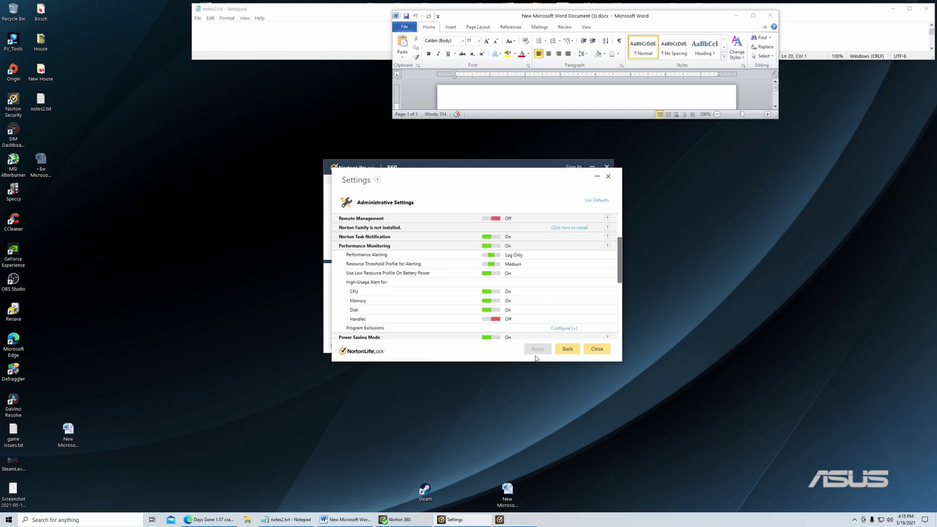
pyautogui.click(597, 349)
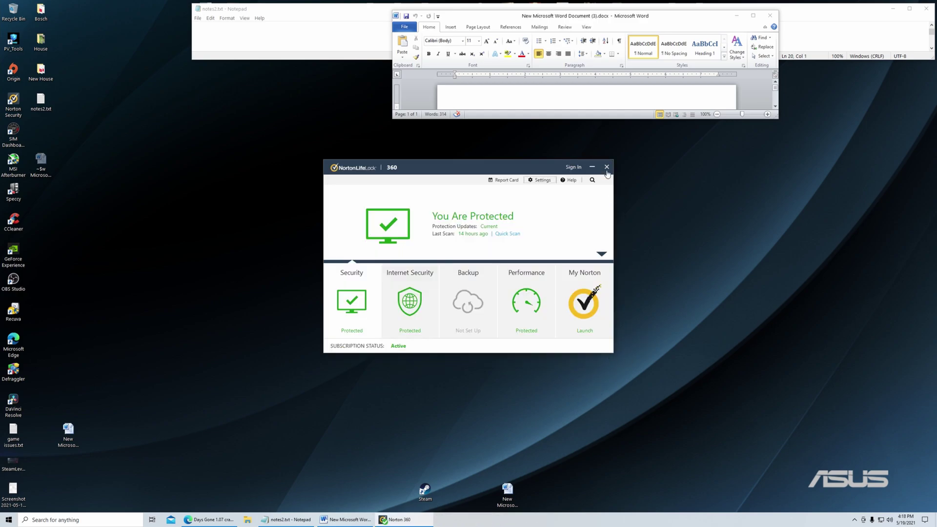
pyautogui.click(607, 168)
# - Enlarge the Word document window and review the list of fixes, including unplugging the internet cable
pyautogui.moveTo(599, 124); pyautogui.dragTo(601, 399)
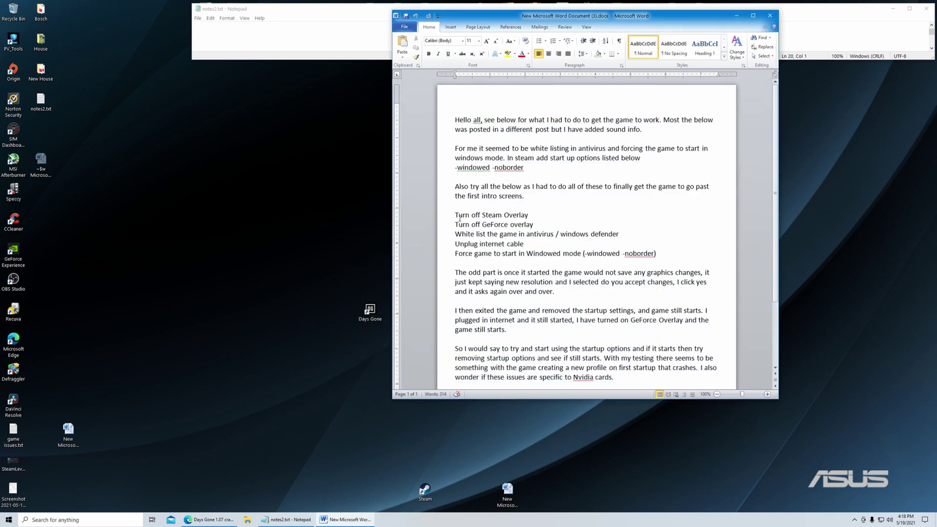
pyautogui.moveTo(455, 215); pyautogui.dragTo(659, 257)
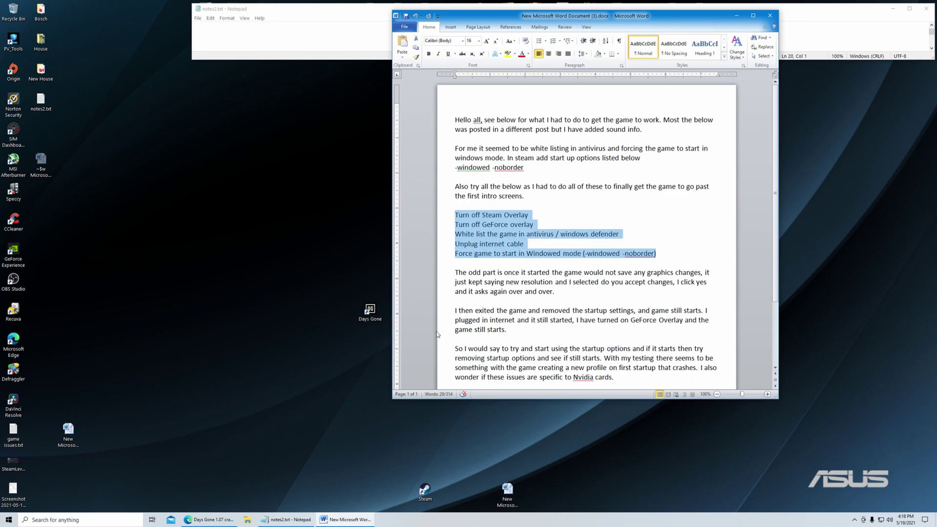
pyautogui.click(529, 301)
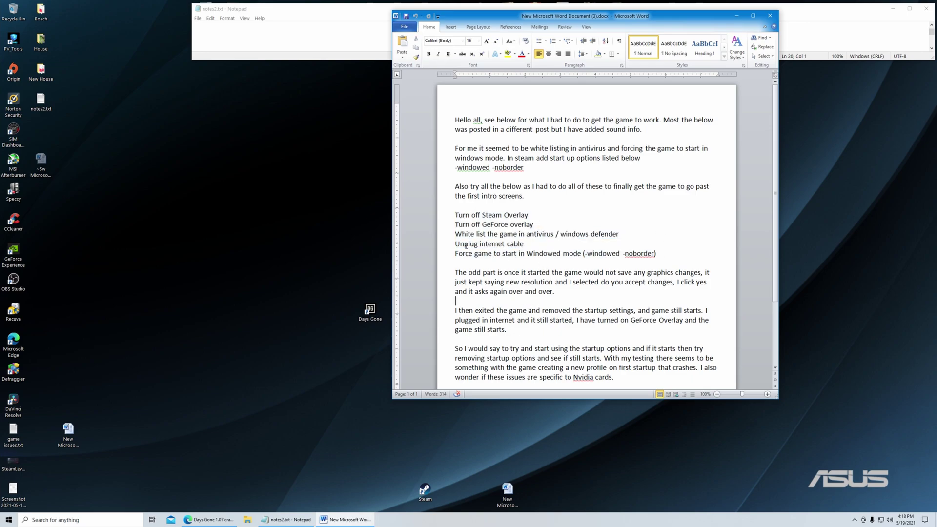
pyautogui.moveTo(458, 248); pyautogui.dragTo(477, 247)
pyautogui.click(568, 303)
pyautogui.click(482, 279)
# - Switch to the Reddit thread on the Days Gone 1.07 crash and read the offline workaround and hard drive warning comments
pyautogui.click(205, 520)
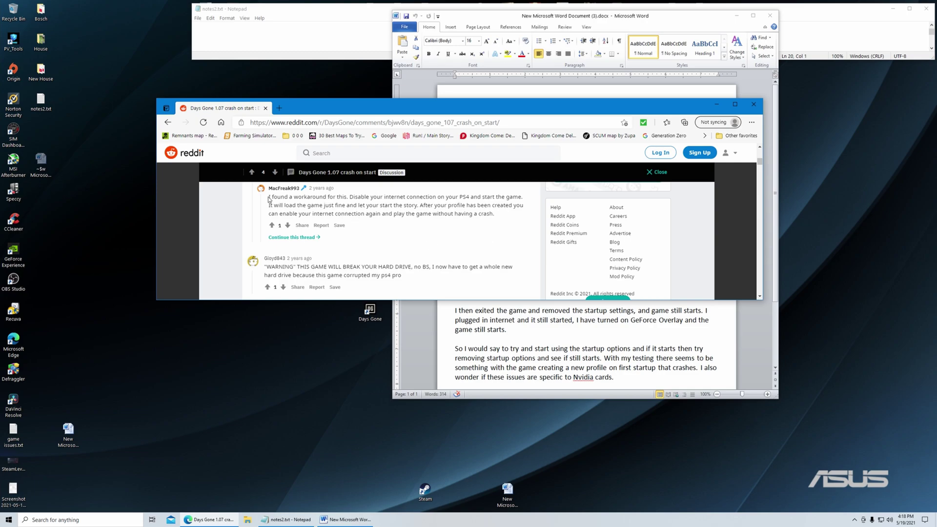
pyautogui.moveTo(269, 197); pyautogui.dragTo(453, 199)
pyautogui.click(372, 203)
pyautogui.moveTo(354, 198); pyautogui.dragTo(474, 198)
pyautogui.click(448, 214)
pyautogui.moveTo(401, 275); pyautogui.dragTo(262, 267)
pyautogui.click(452, 245)
# - Minimize the browser and try to launch Days Gone from its desktop shortcut
pyautogui.click(716, 104)
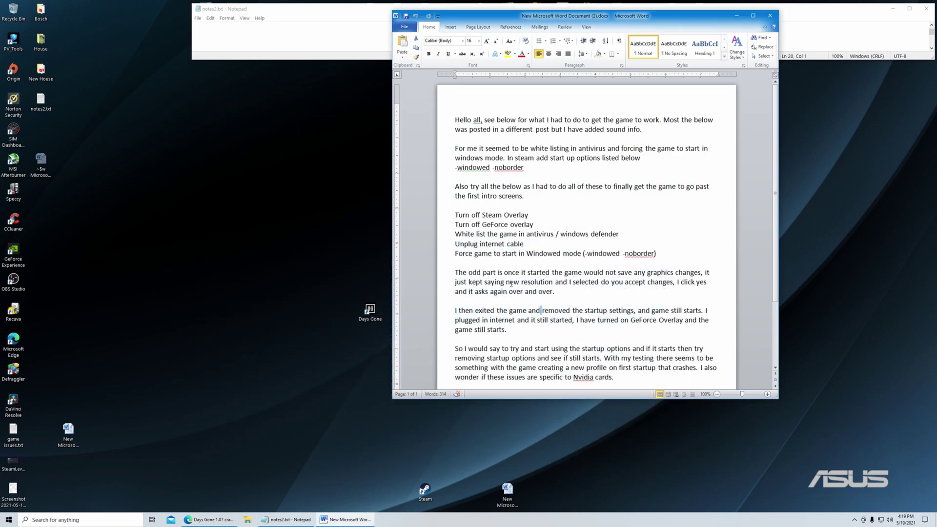
pyautogui.click(289, 401)
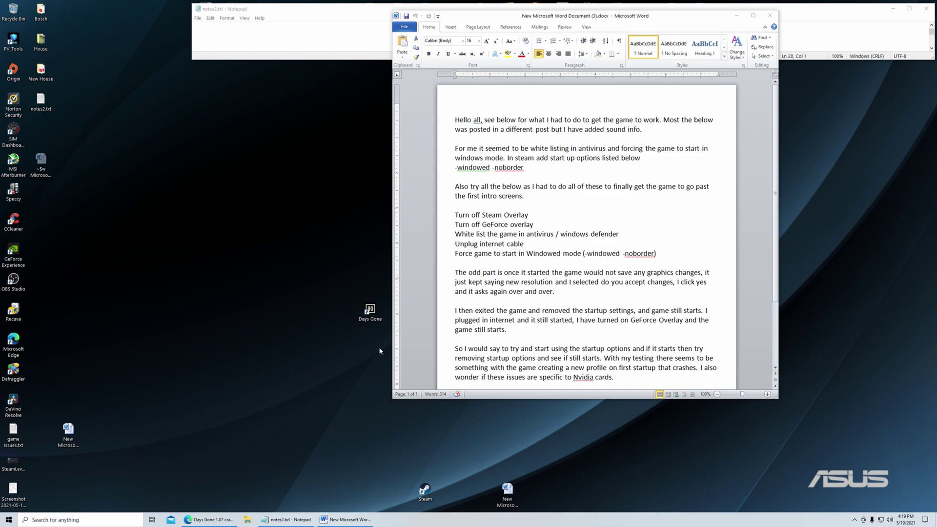
pyautogui.doubleClick(371, 311)
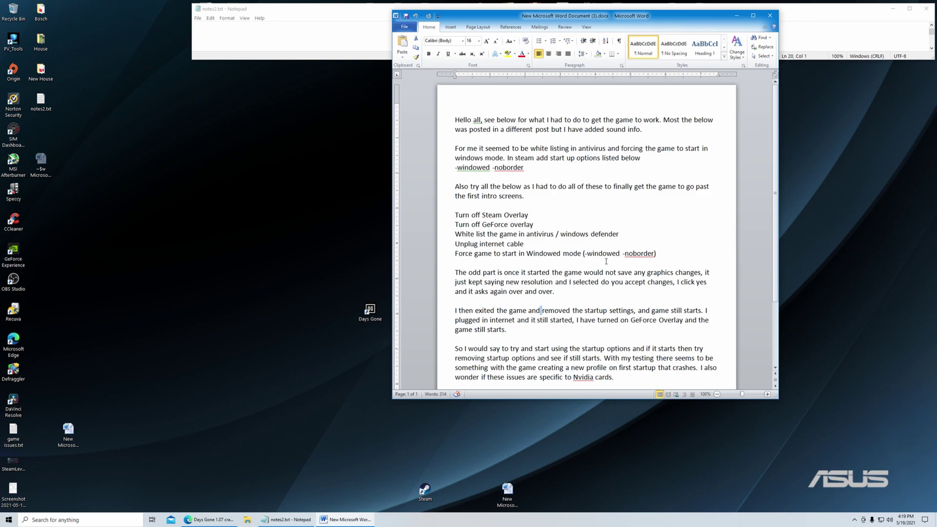
# - Copy the launch options "-windowed -noborder" from the list of fixes in the Word document
pyautogui.moveTo(589, 258); pyautogui.dragTo(645, 259)
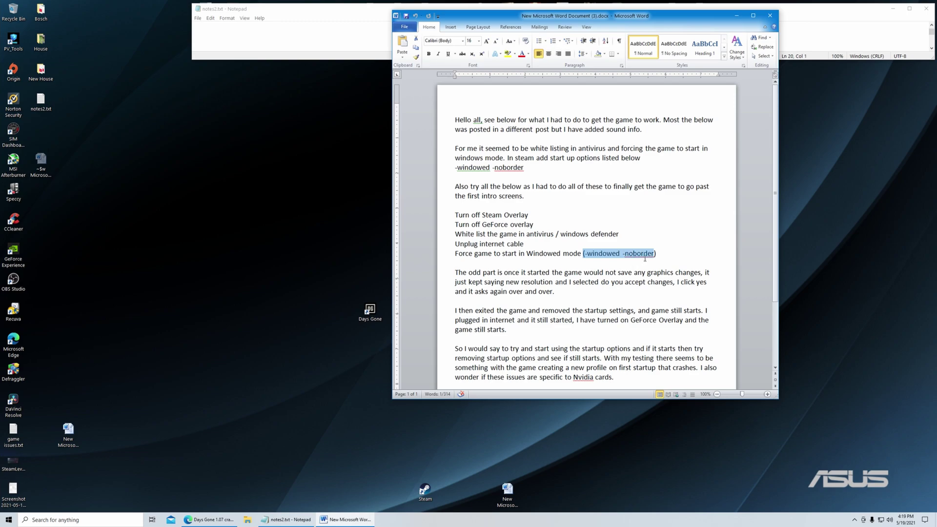
pyautogui.click(628, 266)
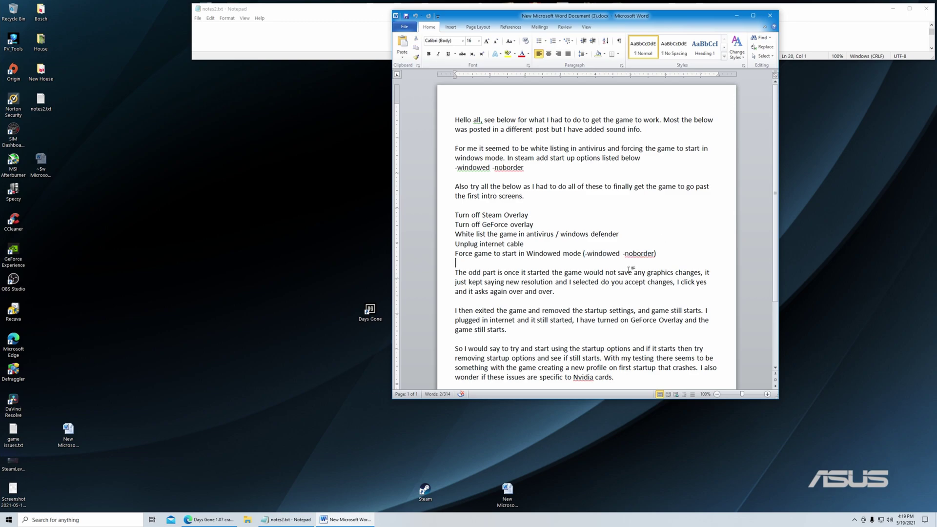
pyautogui.moveTo(656, 255); pyautogui.dragTo(585, 257)
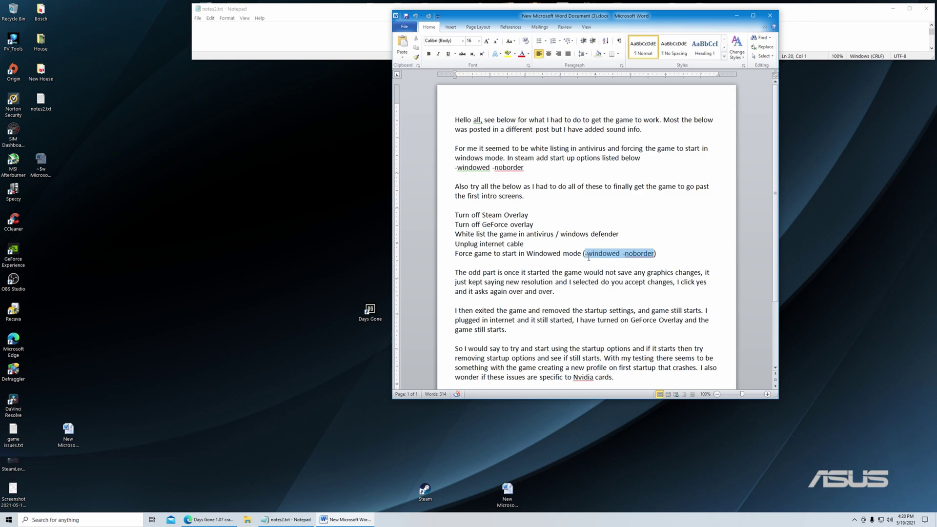
pyautogui.rightClick(648, 255)
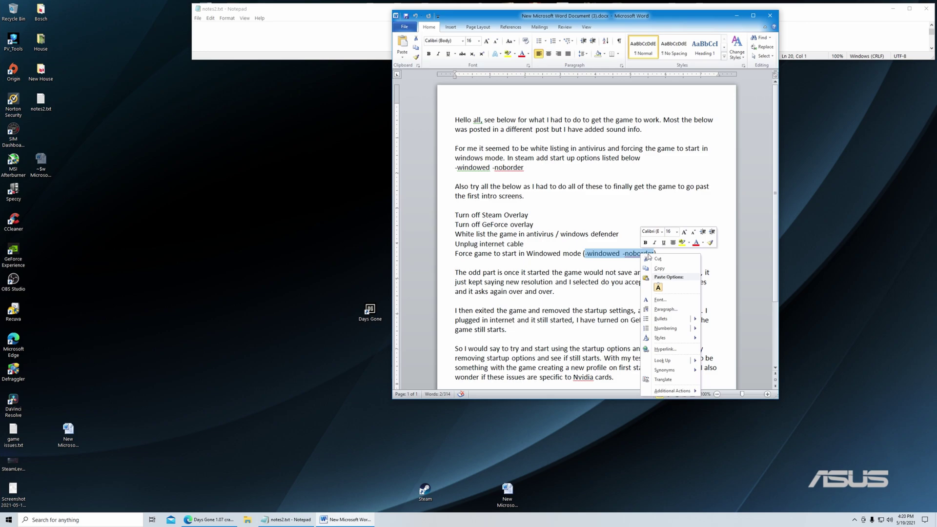
pyautogui.click(667, 269)
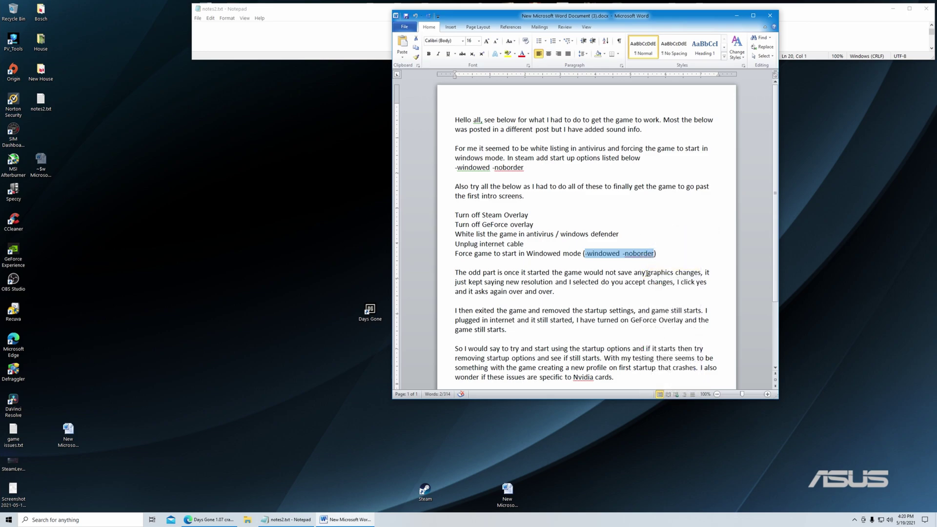
pyautogui.click(539, 273)
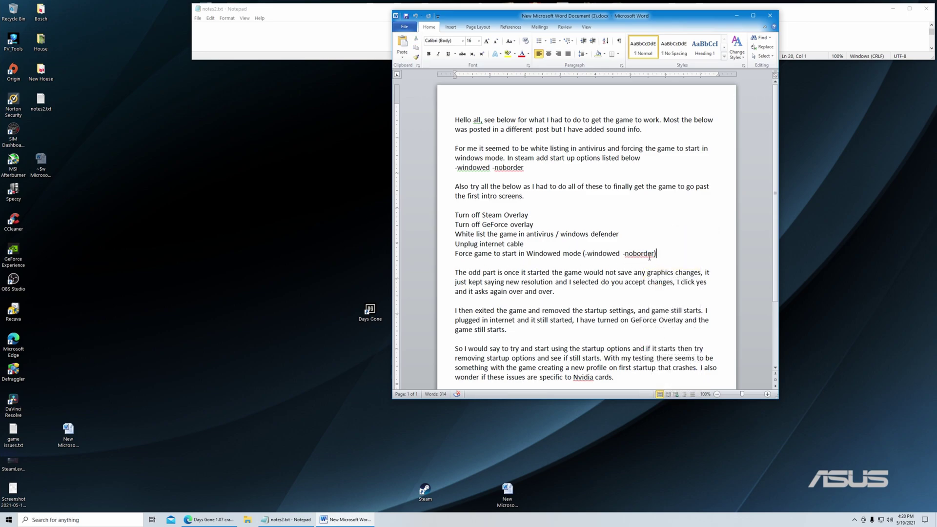
pyautogui.moveTo(656, 254); pyautogui.dragTo(455, 205)
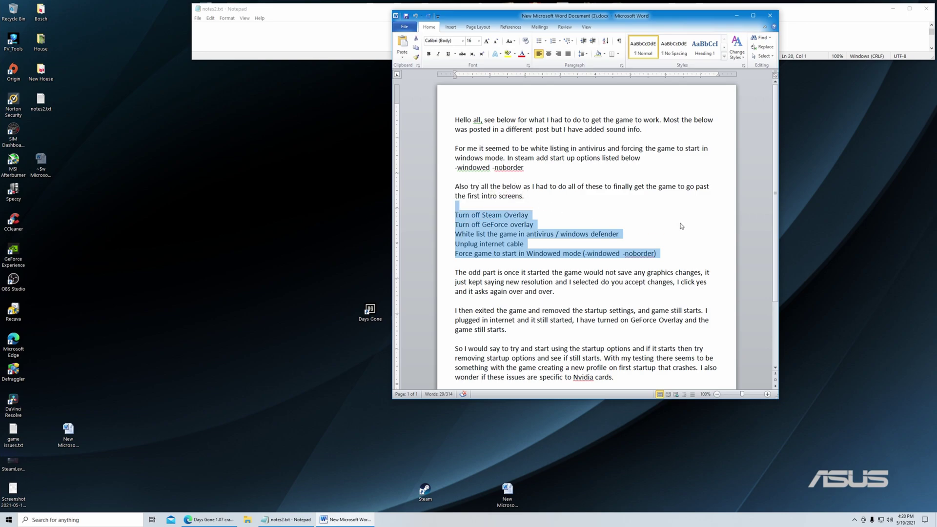
pyautogui.click(312, 389)
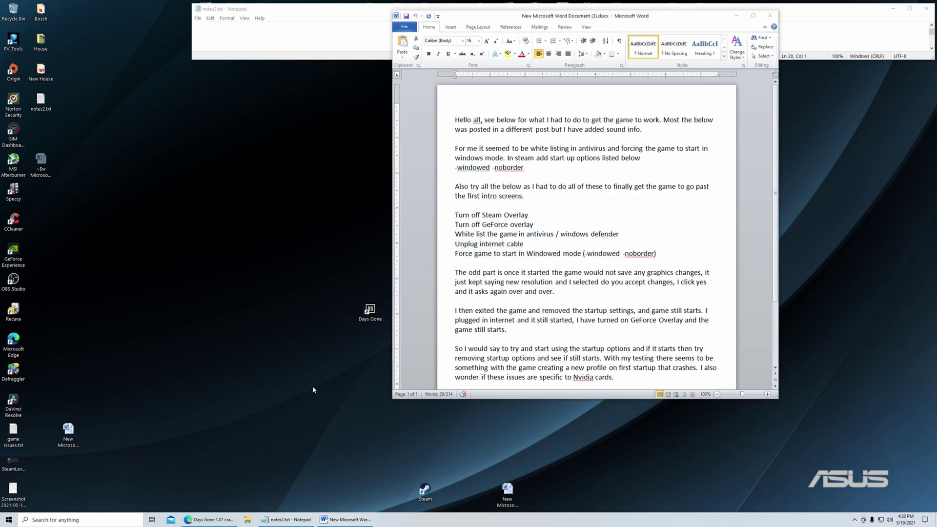
# - Open Steam, move its window beside the Word document, and go to the game library
pyautogui.doubleClick(425, 486)
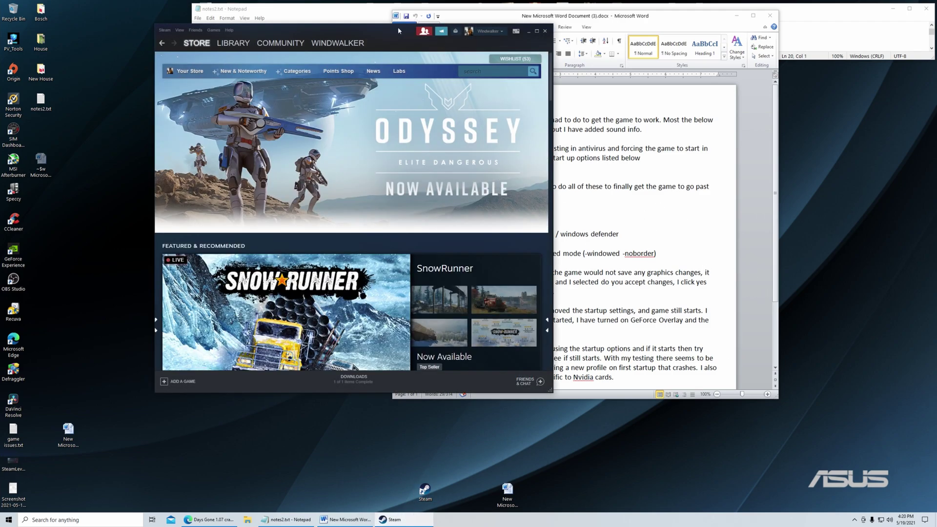
pyautogui.moveTo(397, 27); pyautogui.dragTo(294, 43)
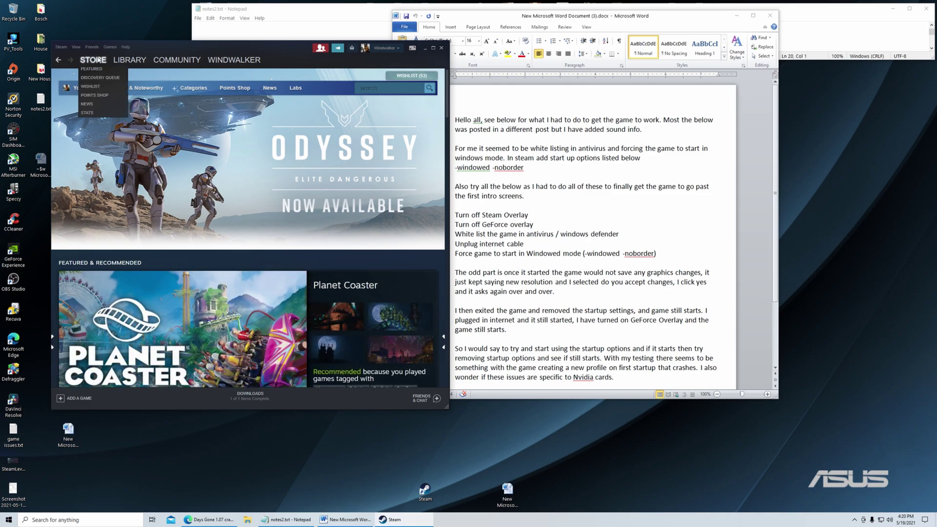
pyautogui.click(130, 61)
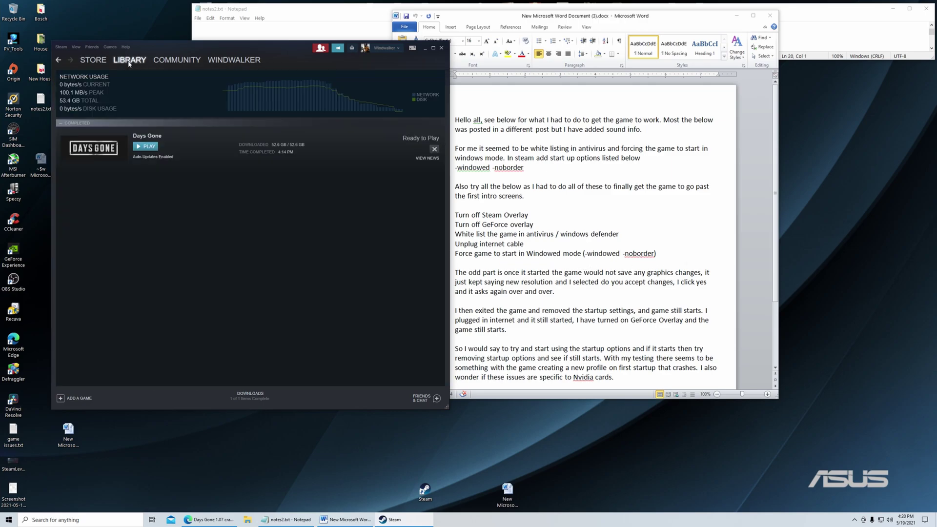
pyautogui.click(129, 61)
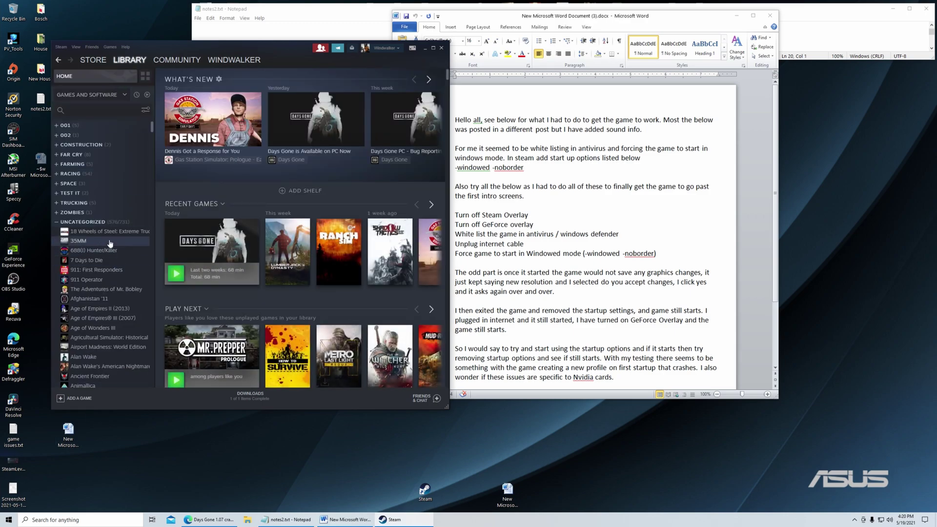
# - Set the launch options in the Days Gone properties to "-windowed -noborder" using the copied text, and close the properties
pyautogui.scroll(-15, 110, 243)
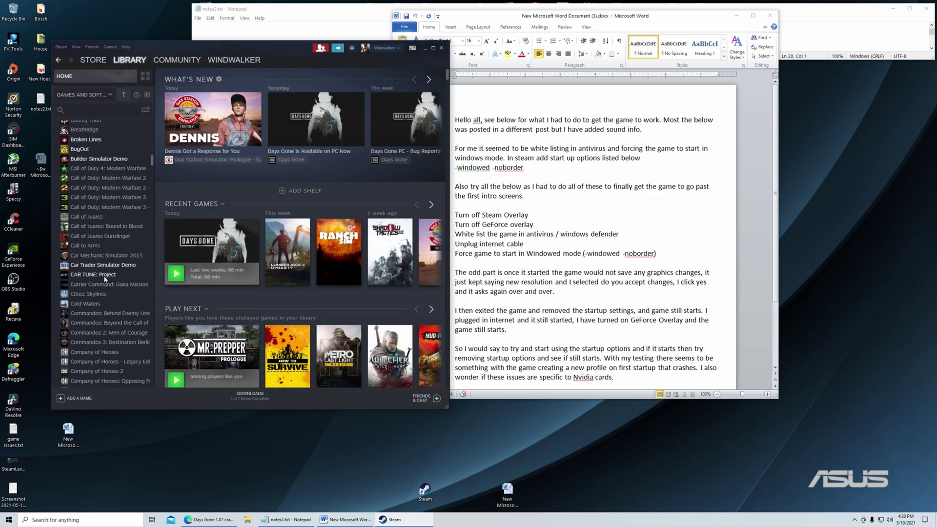
pyautogui.scroll(-10, 104, 278)
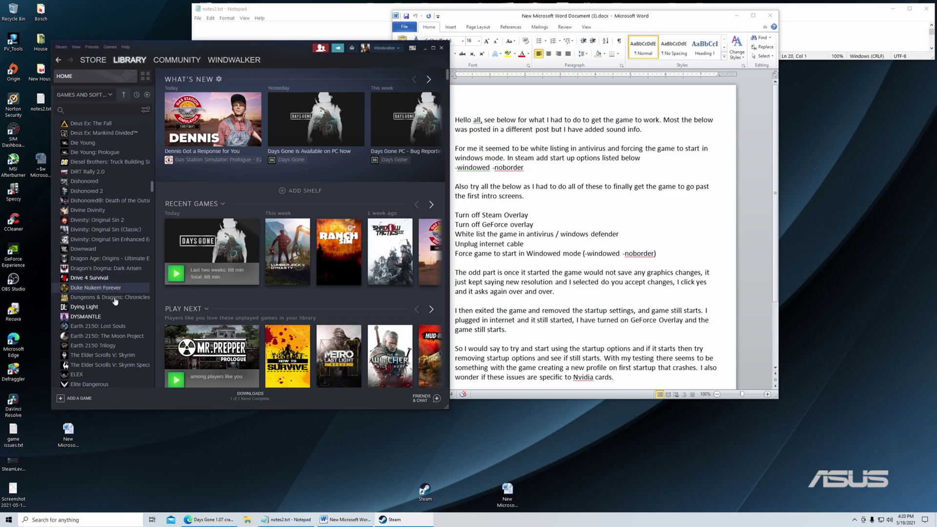
pyautogui.scroll(2, 96, 205)
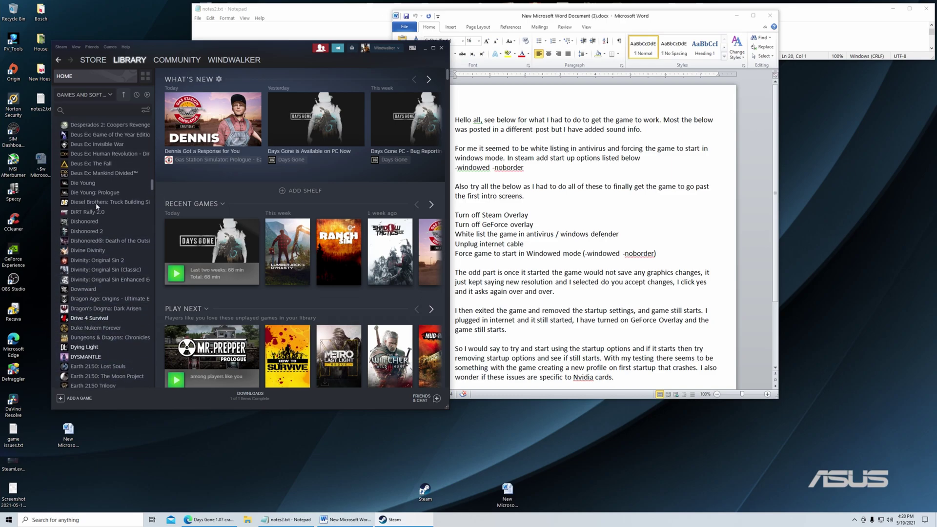
pyautogui.scroll(8, 96, 205)
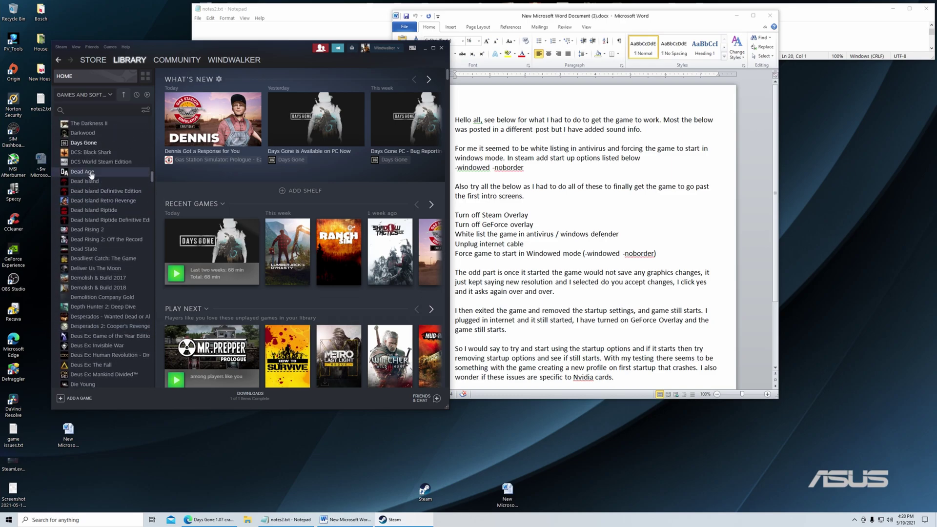
pyautogui.scroll(2, 91, 174)
pyautogui.rightClick(88, 184)
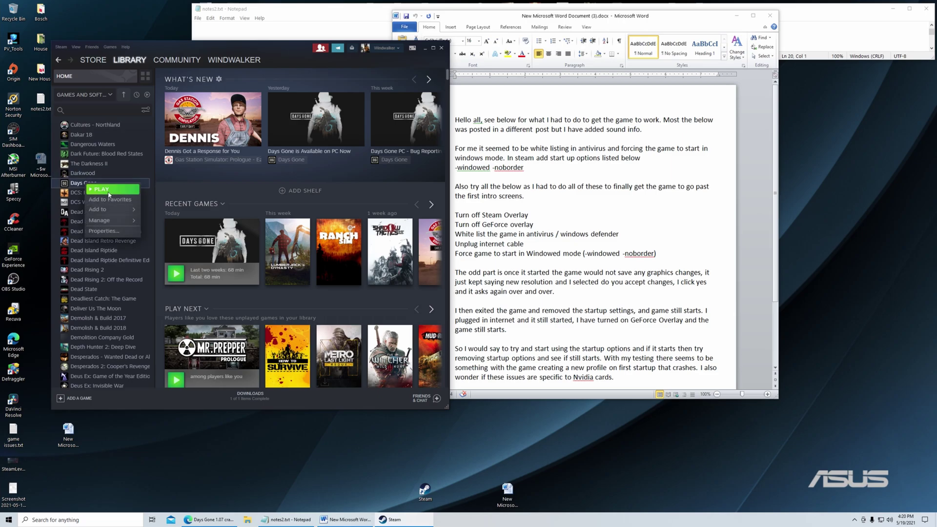
pyautogui.moveTo(126, 224)
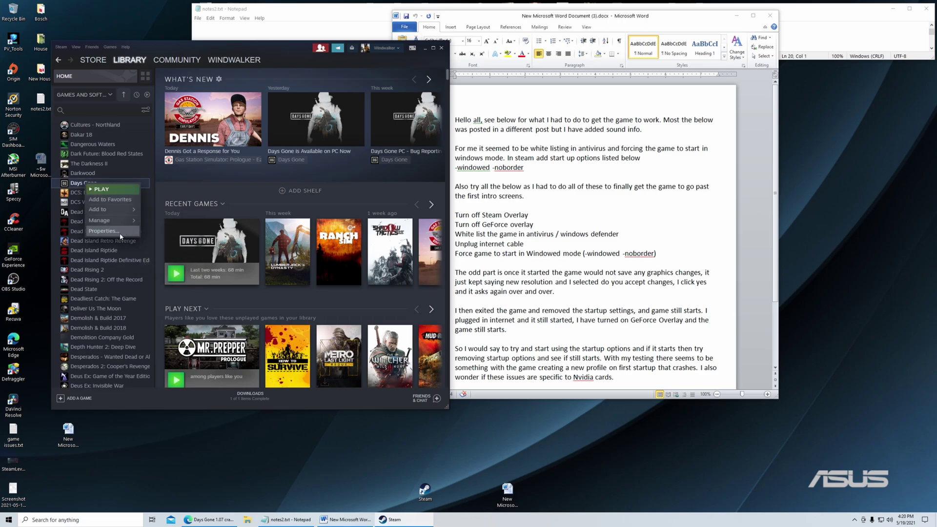
pyautogui.click(122, 233)
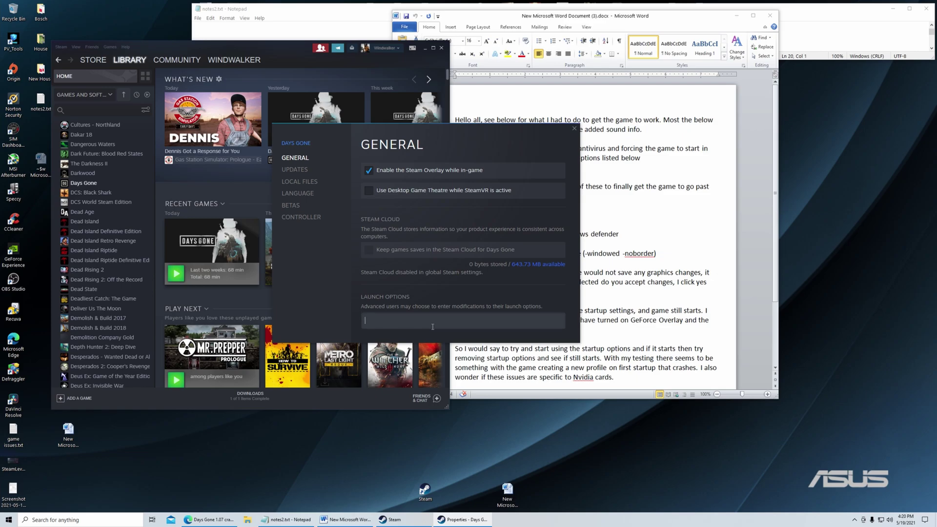
pyautogui.hotkey('ctrl', 'v')
pyautogui.click(573, 129)
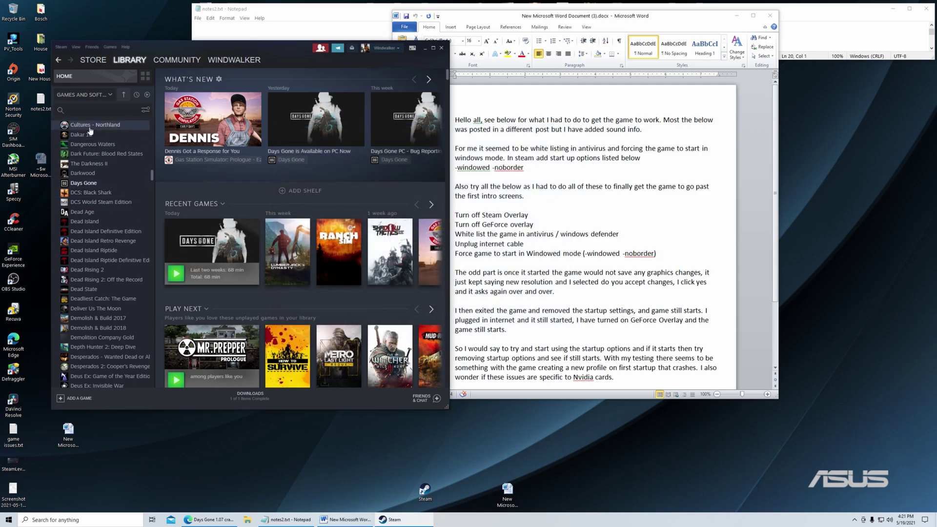
# - Reopen the Days Gone properties to check the saved launch options, and close them again
pyautogui.rightClick(83, 185)
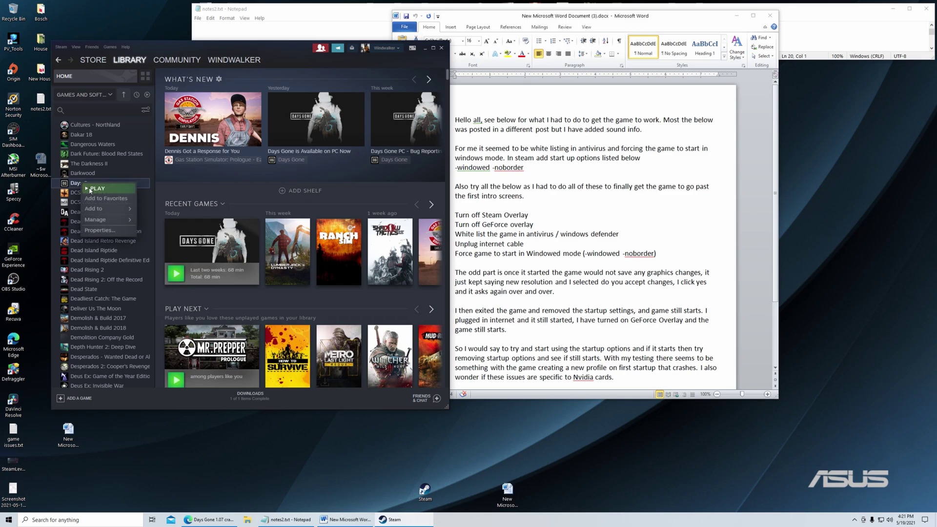
pyautogui.click(97, 230)
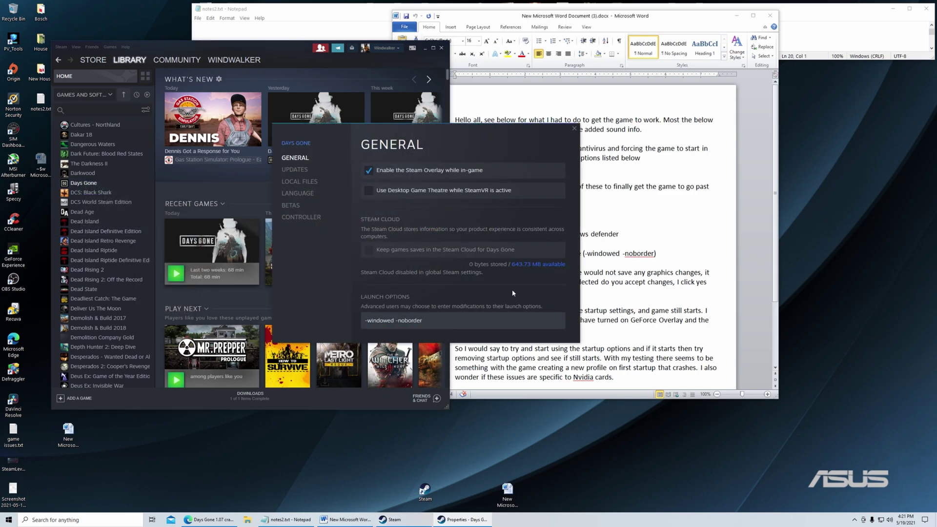
pyautogui.click(574, 129)
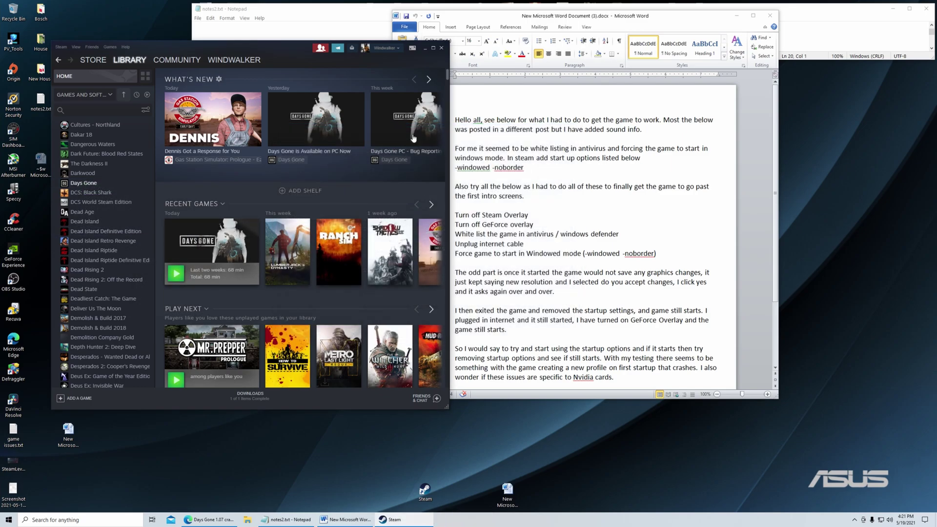
# - Close Steam, launch Days Gone from its desktop shortcut, and continue to the main menu with limited data collection
pyautogui.click(441, 48)
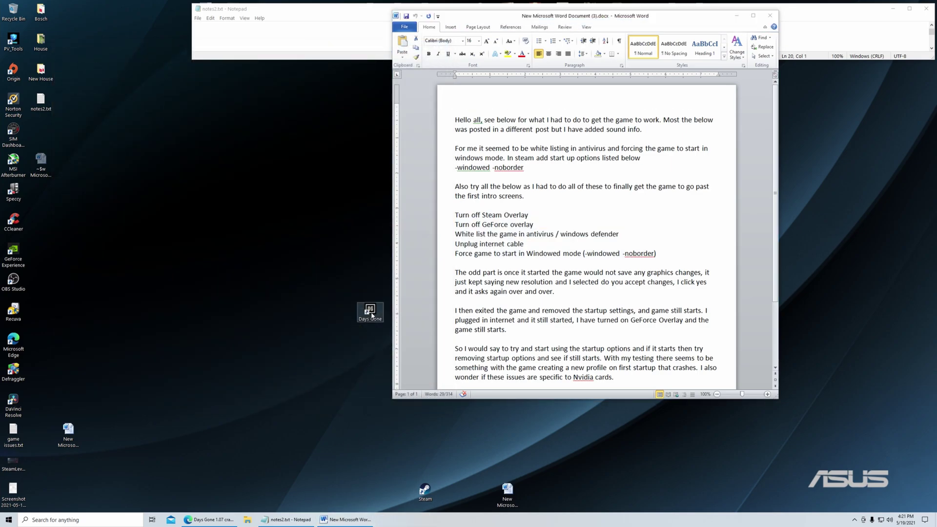
pyautogui.doubleClick(372, 318)
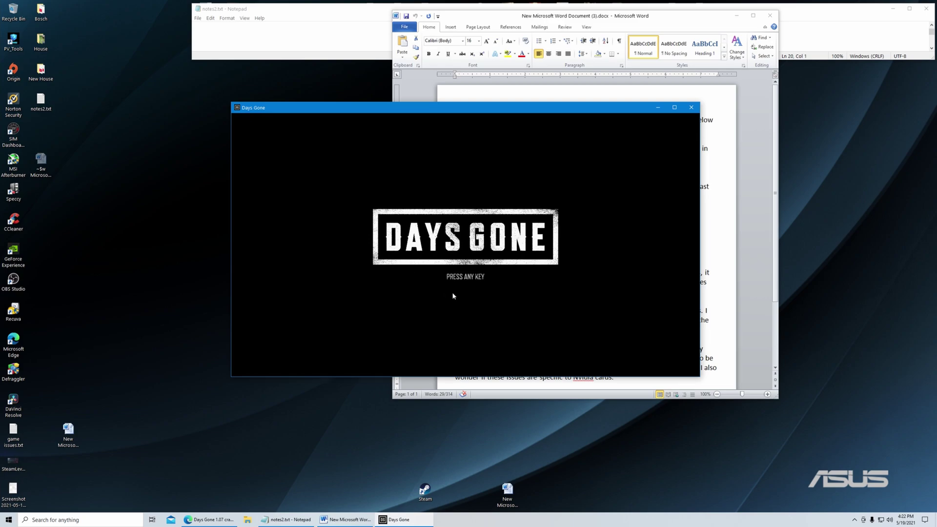
pyautogui.click(464, 281)
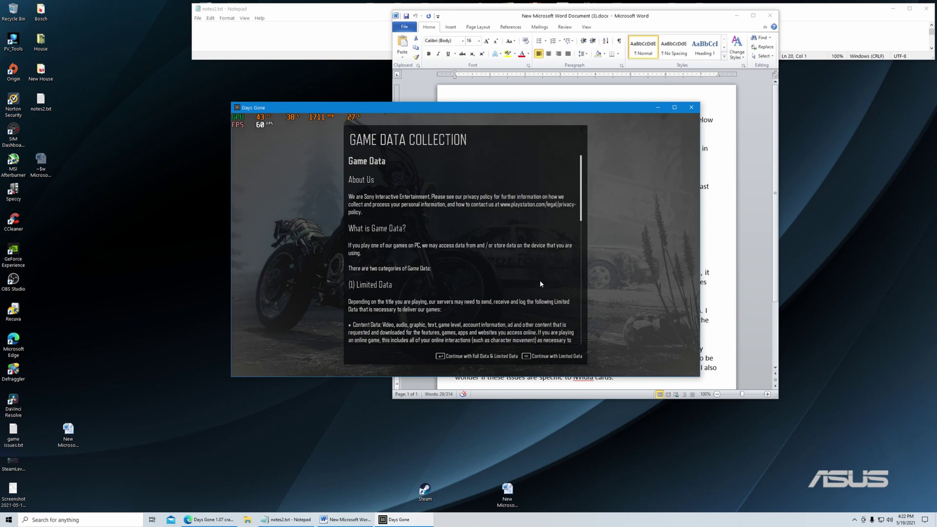
pyautogui.click(548, 357)
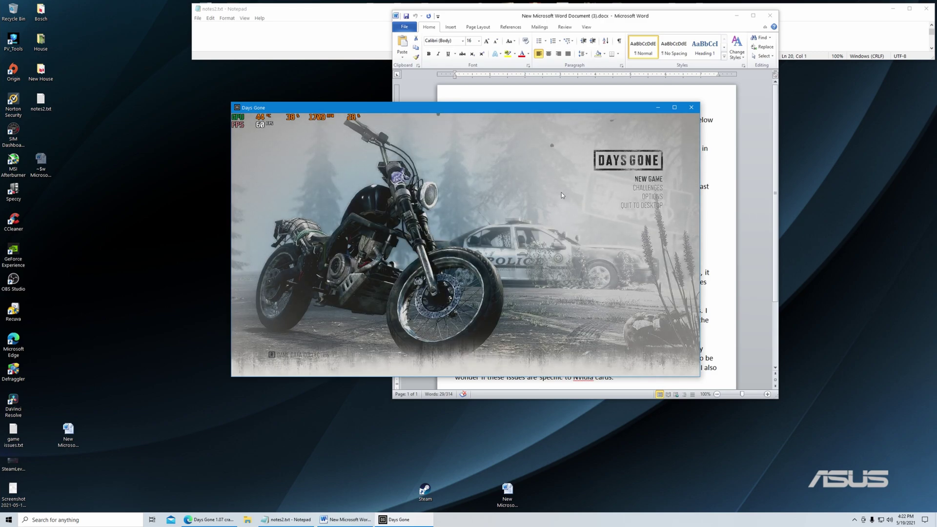
# - Open the game's options and look through the audio settings before bringing up the display settings
pyautogui.click(658, 198)
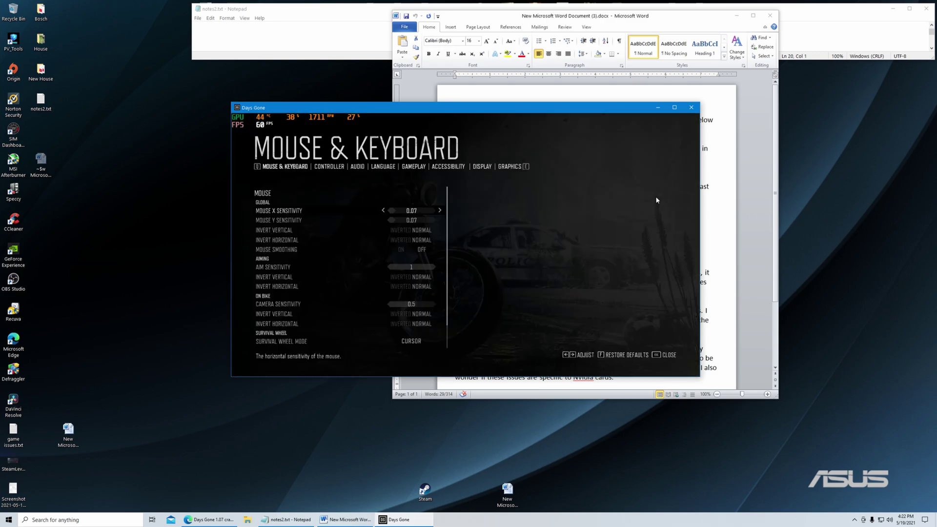
pyautogui.click(355, 168)
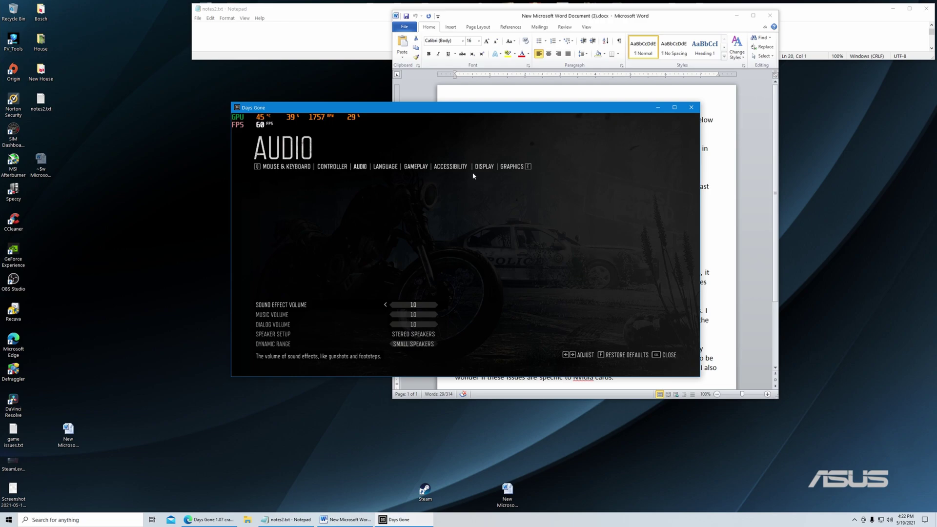
pyautogui.click(486, 167)
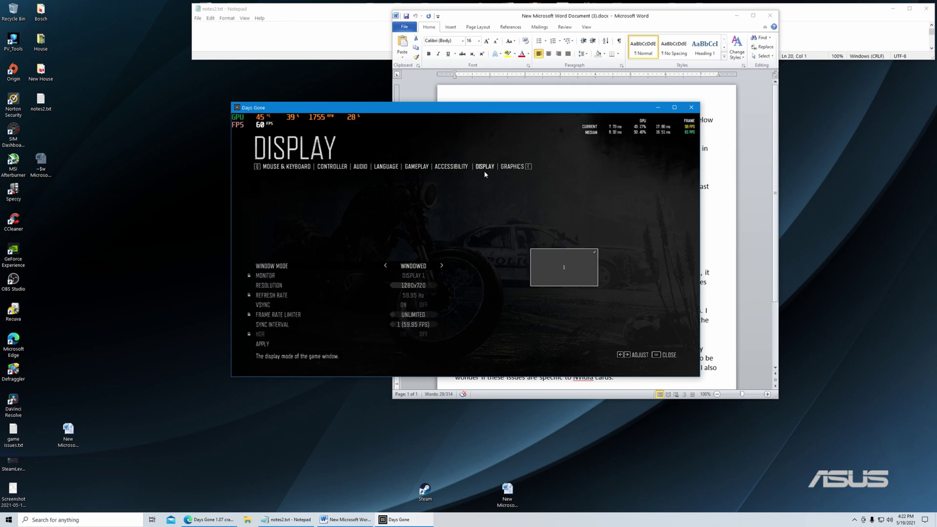
# - Set the window mode to Fullscreen and the resolution to 2560x1440, and apply and keep the new display settings
pyautogui.click(442, 266)
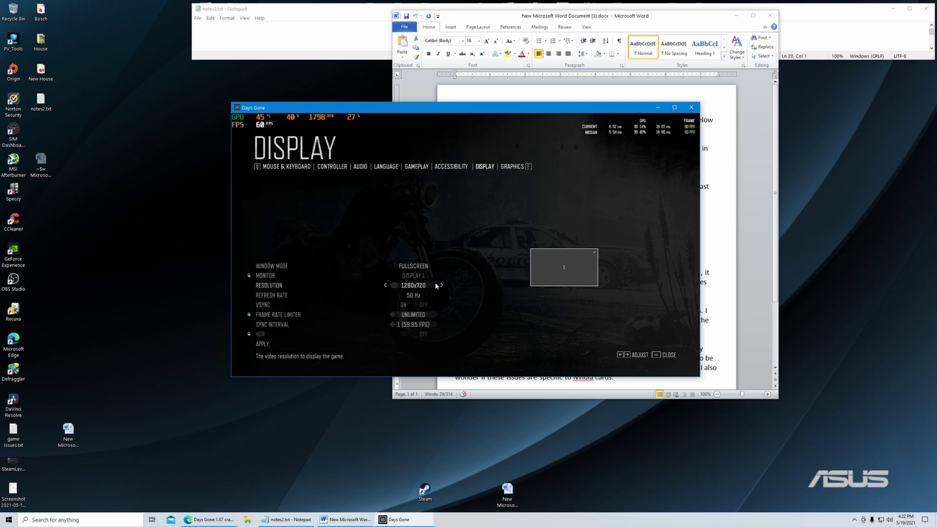
pyautogui.click(445, 289)
pyautogui.click(444, 289)
pyautogui.click(444, 289)
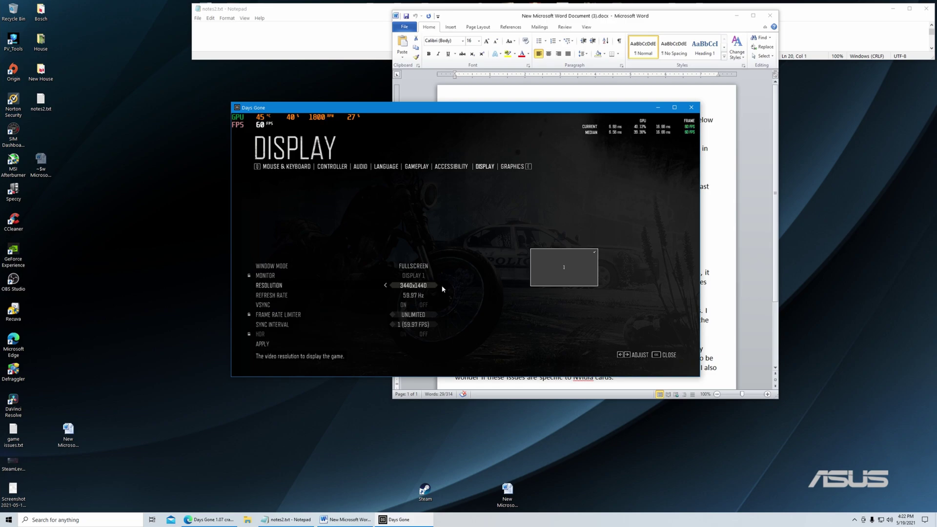
pyautogui.click(388, 287)
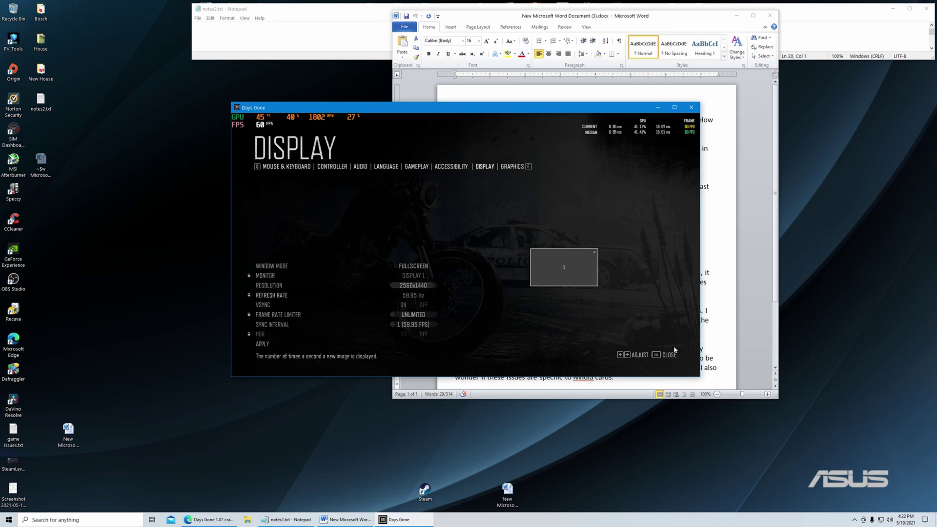
pyautogui.press('Up')
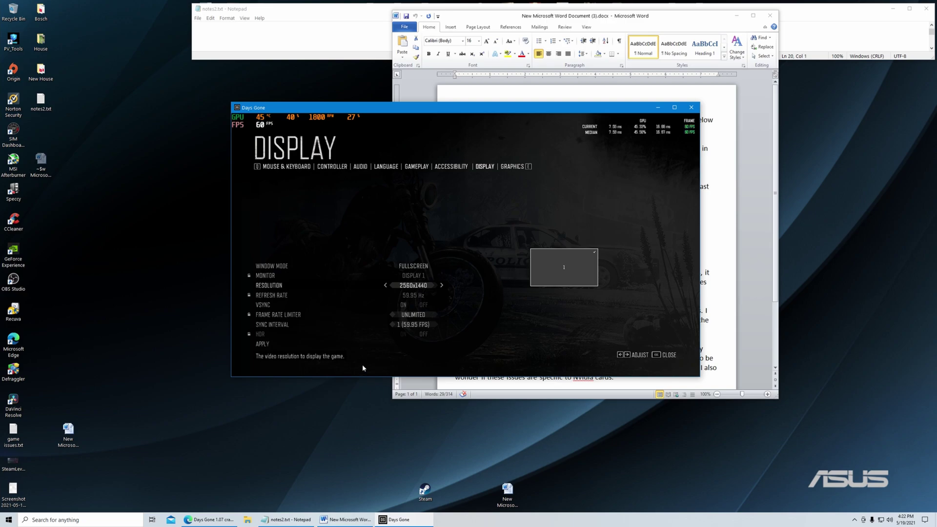
pyautogui.click(264, 344)
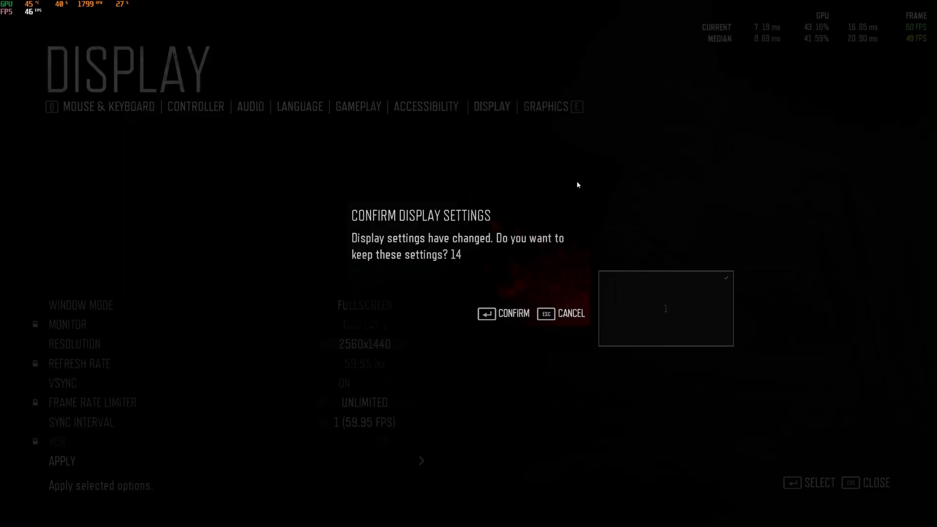
pyautogui.click(513, 315)
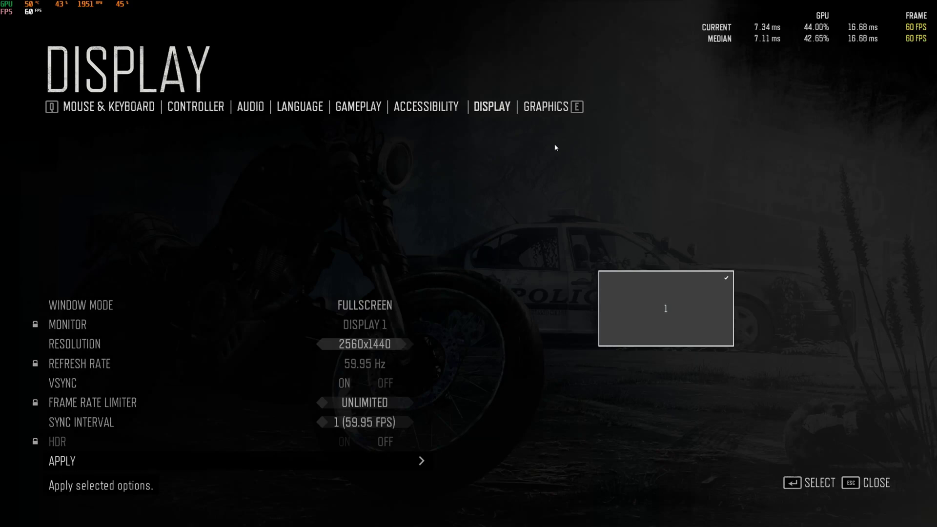
# - Try to leave the display settings for the graphics and audio sections, applying and keeping the display changes each time
pyautogui.click(550, 109)
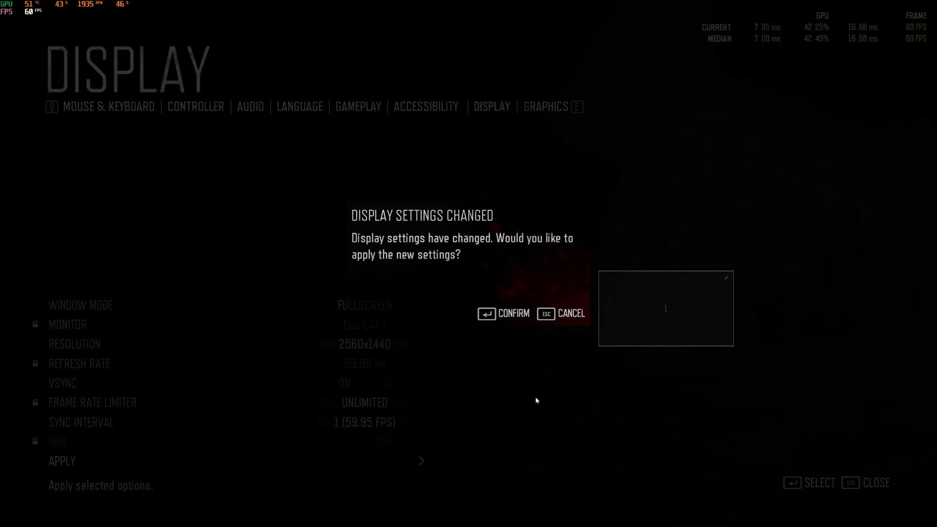
pyautogui.click(516, 318)
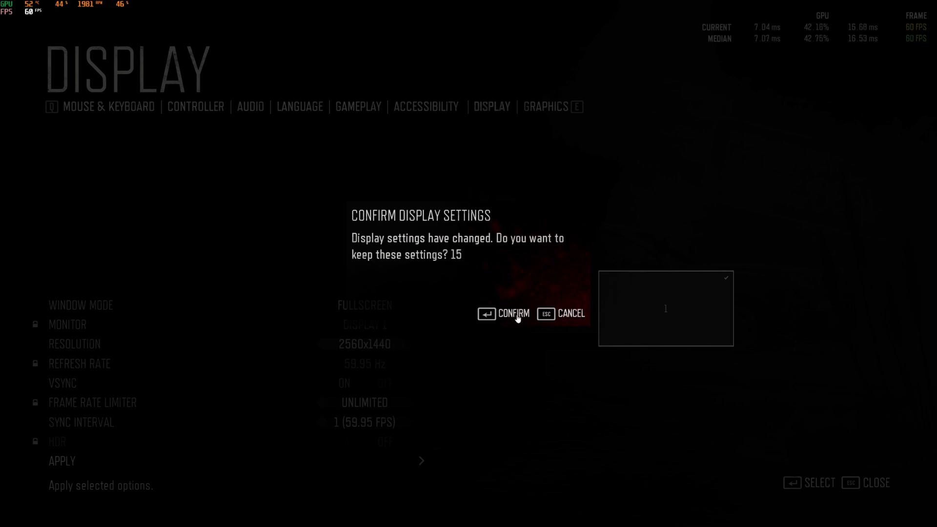
pyautogui.click(516, 320)
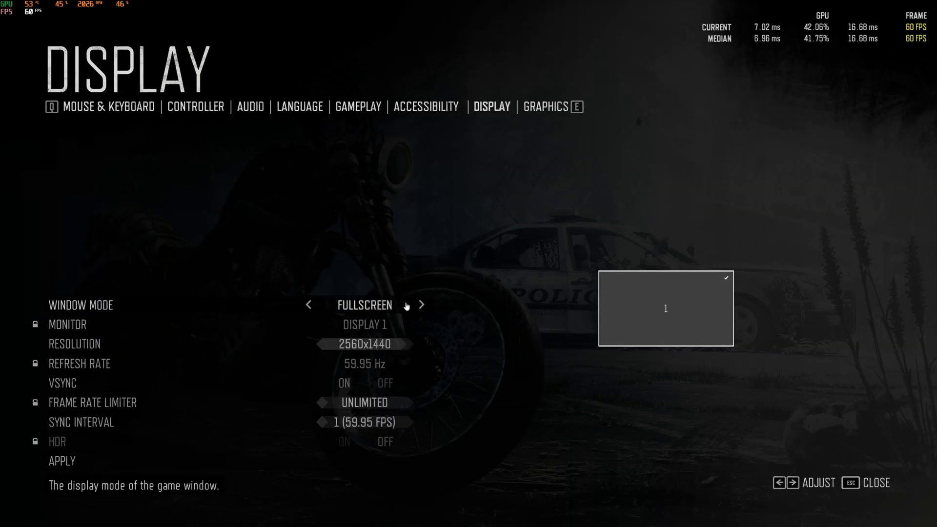
pyautogui.click(541, 110)
pyautogui.click(513, 313)
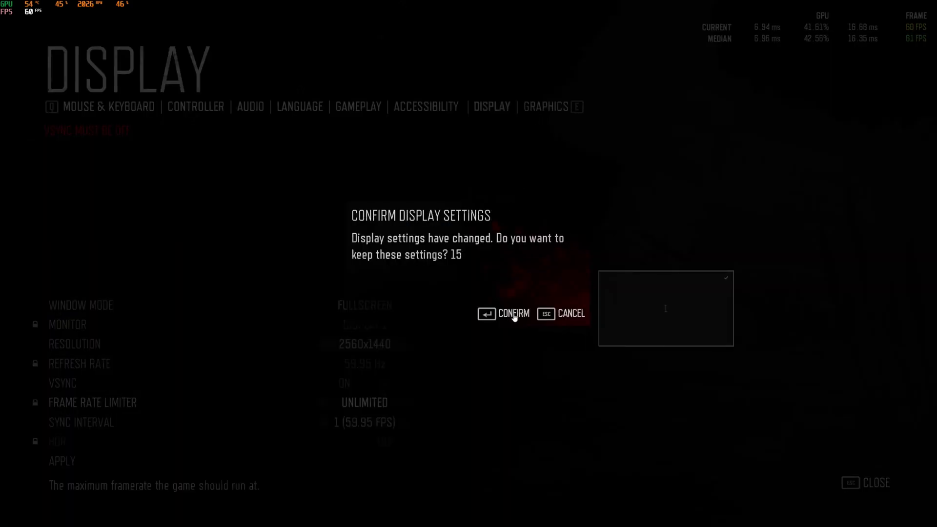
pyautogui.click(514, 314)
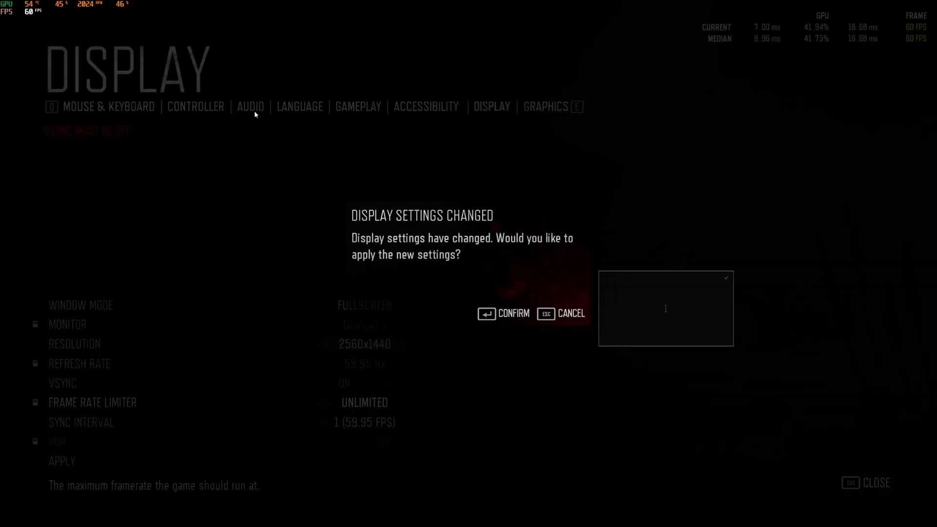
pyautogui.click(516, 317)
pyautogui.click(516, 316)
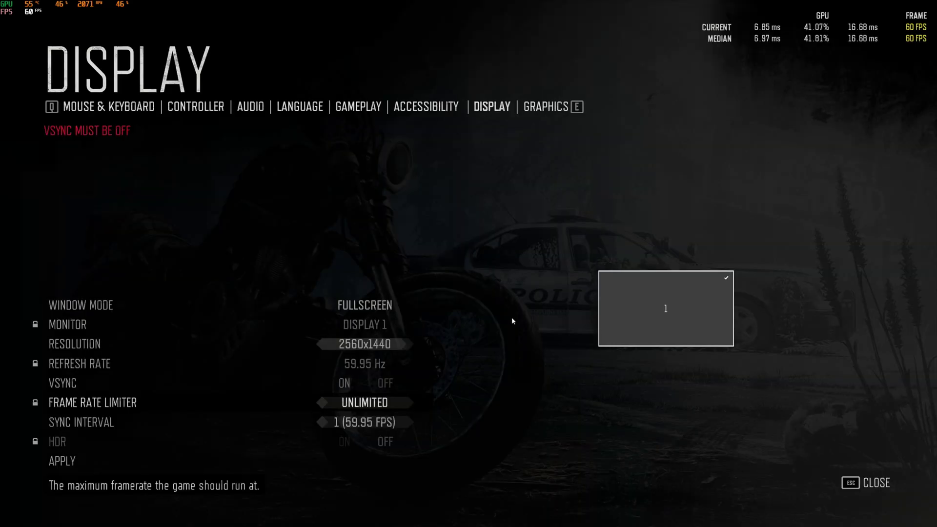
# - Close the game options and decline to apply the display changes
pyautogui.click(876, 483)
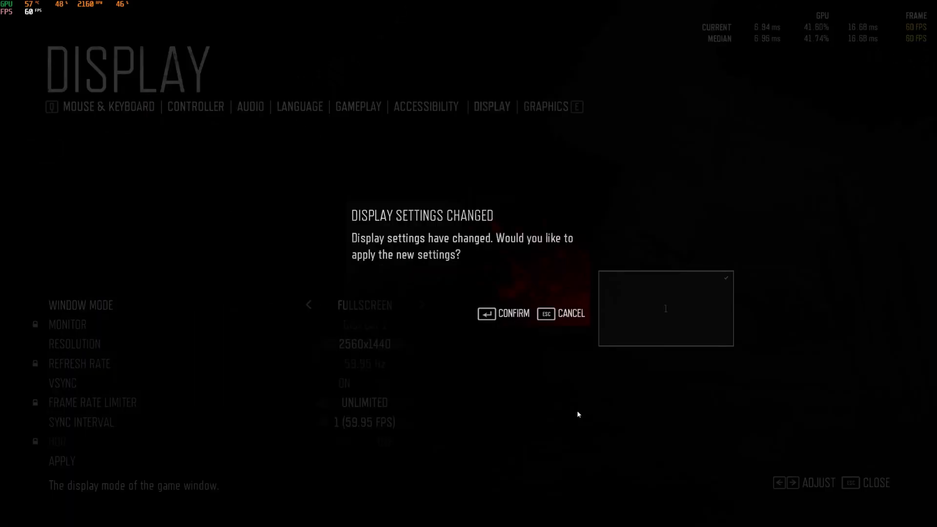
pyautogui.click(570, 314)
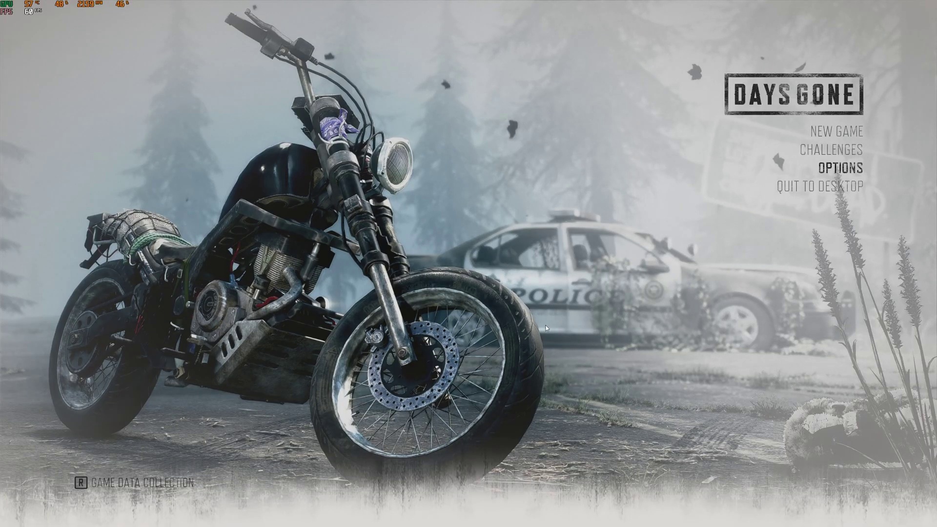
# - Start a new game on Normal difficulty, and quit from the pause menu to the desktop
pyautogui.click(836, 136)
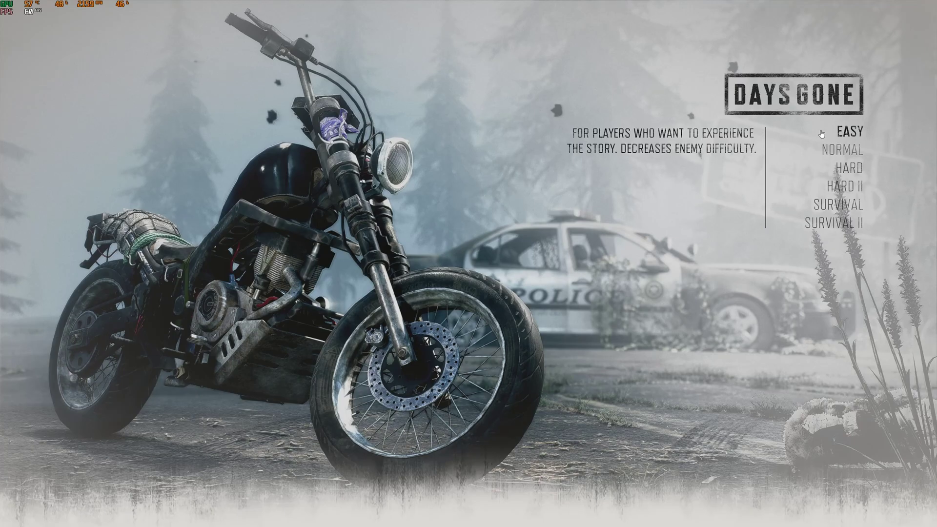
pyautogui.click(852, 151)
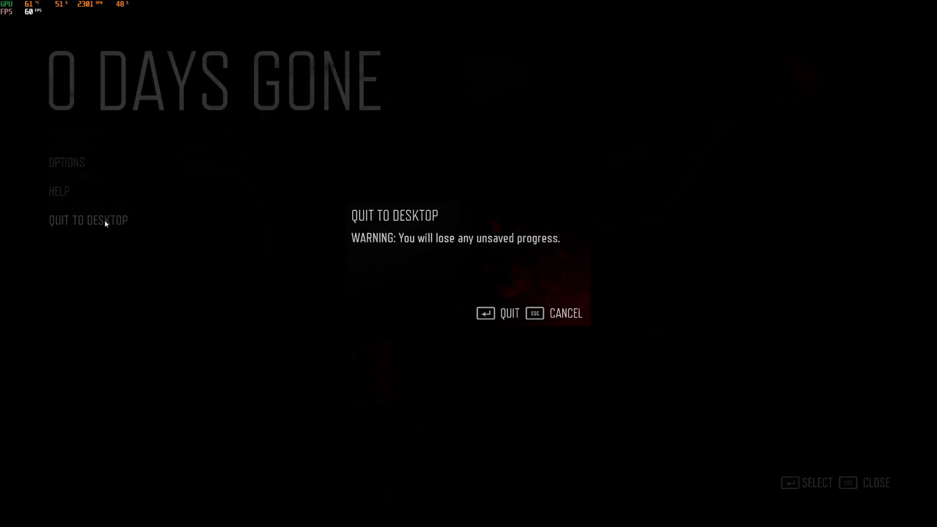
pyautogui.click(510, 315)
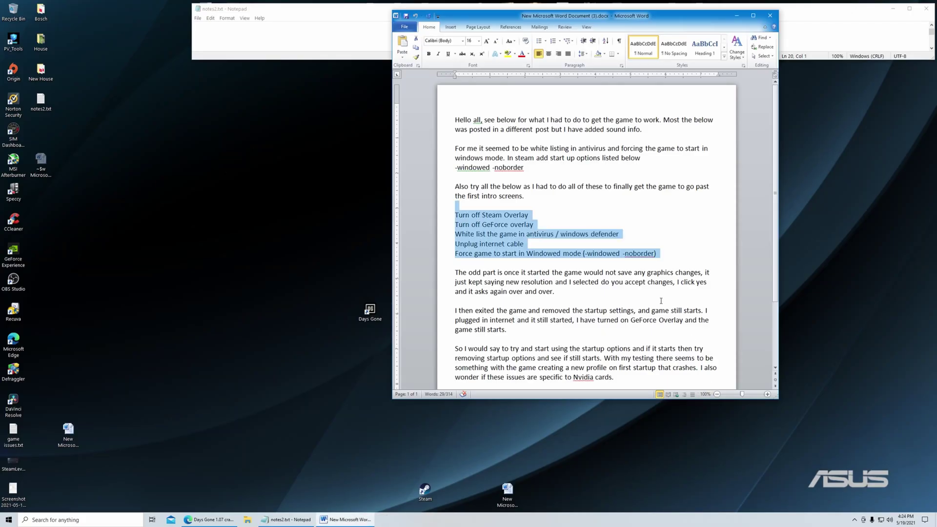
# - Highlight "are you using a USB headset?" in the Word notes' sound paragraph, and shrink the document window to uncover the desktop
pyautogui.click(661, 300)
pyautogui.scroll(-3, 586, 301)
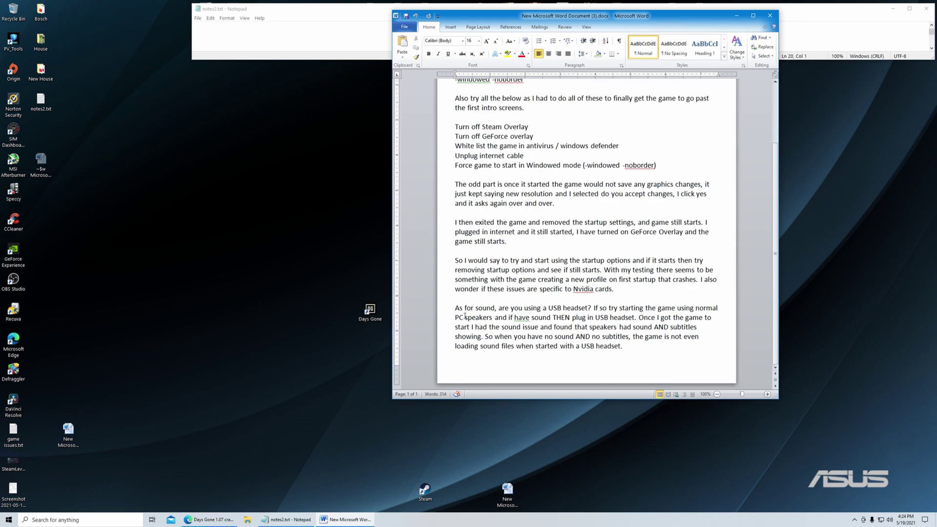
pyautogui.moveTo(498, 309); pyautogui.dragTo(596, 310)
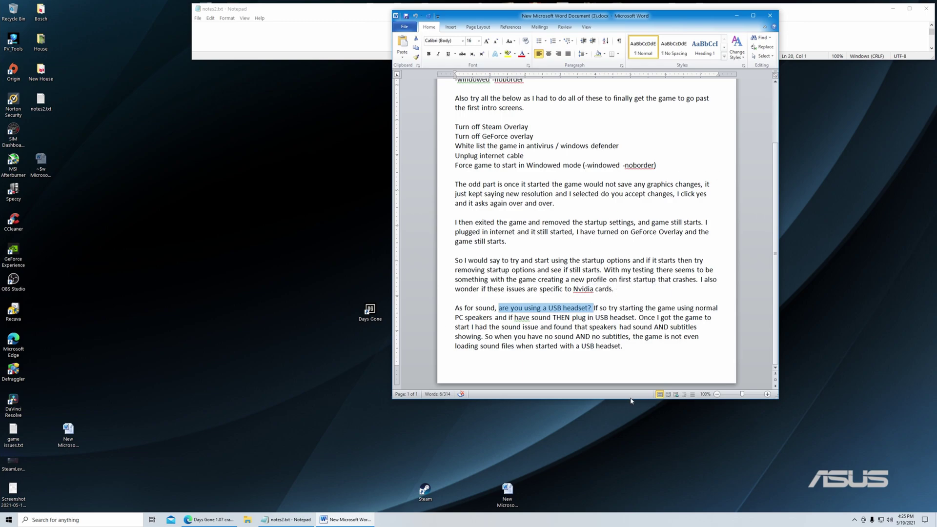
pyautogui.moveTo(631, 403); pyautogui.dragTo(625, 139)
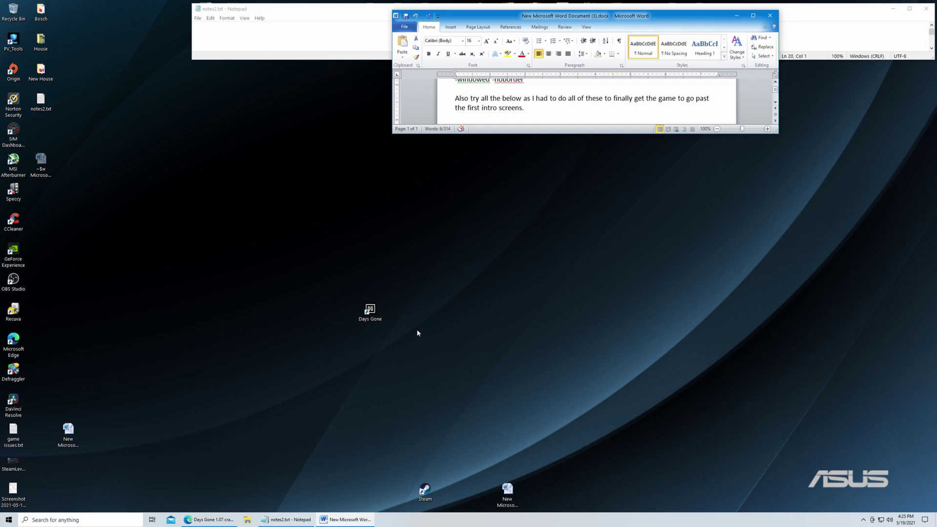
# - Launch Days Gone from its desktop shortcut and start a new playthrough on Normal difficulty in the windowed game
pyautogui.doubleClick(371, 312)
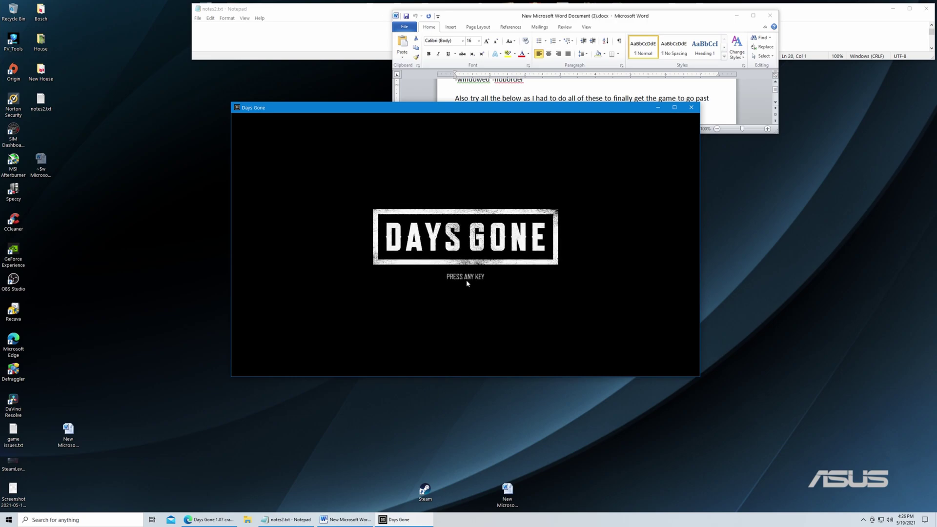
pyautogui.click(467, 283)
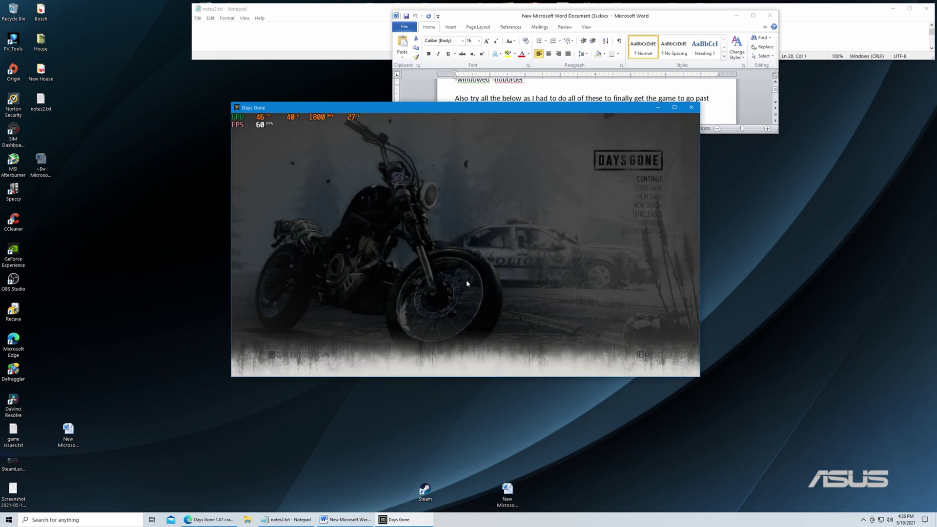
pyautogui.click(649, 205)
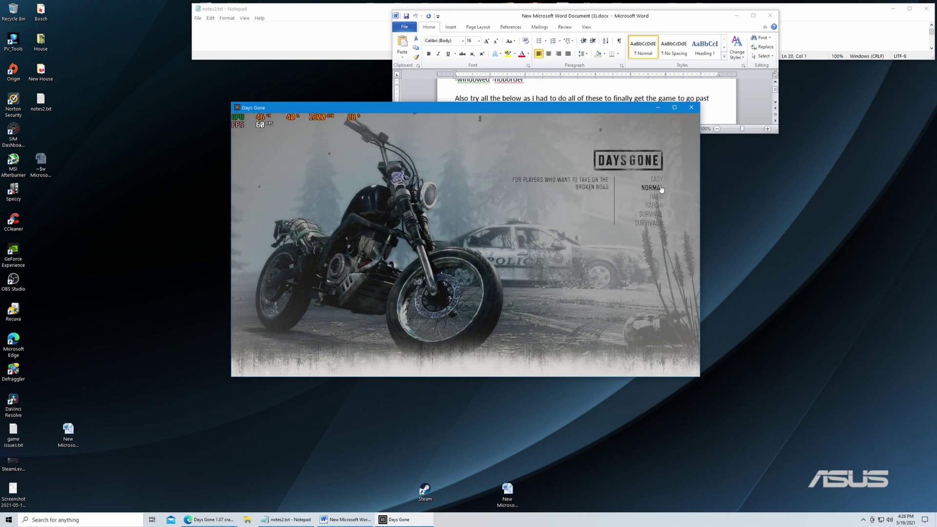
pyautogui.click(660, 188)
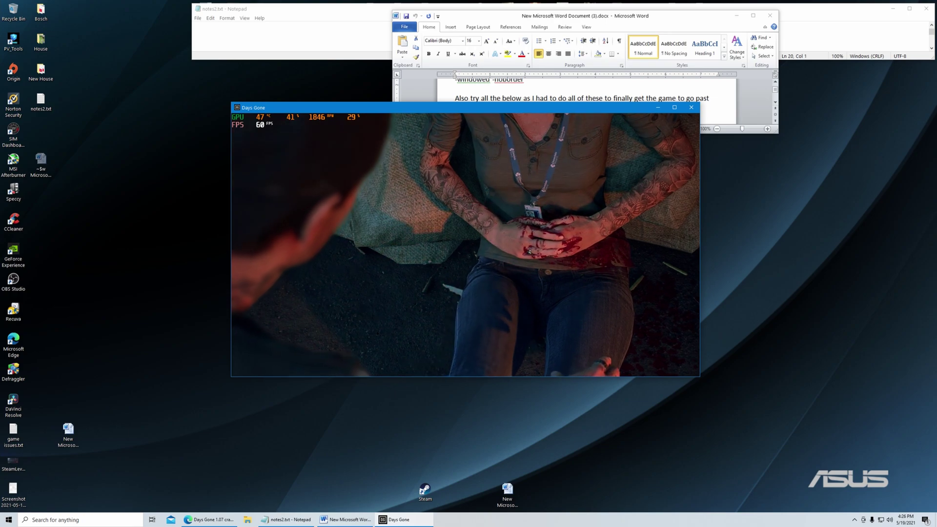
# - Pause during the opening cinematic and quit the windowed game to the desktop
pyautogui.press('Escape')
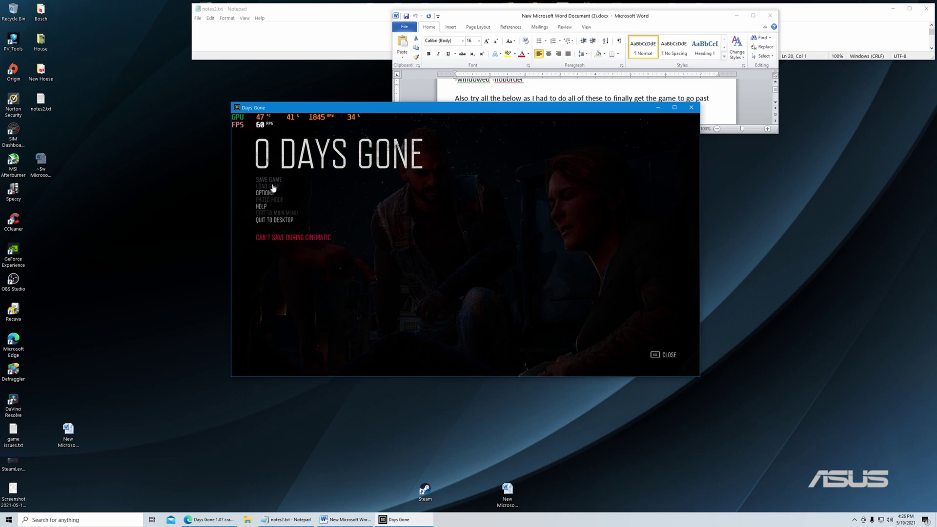
pyautogui.click(274, 220)
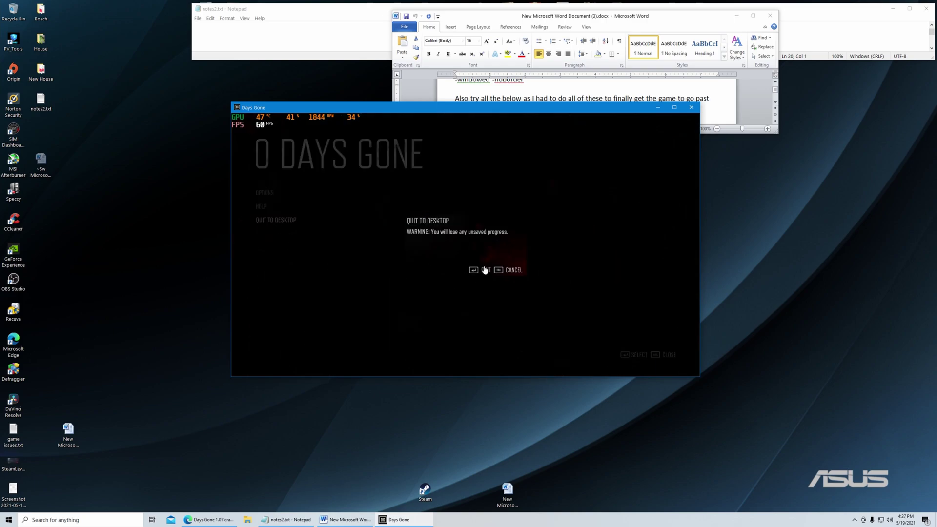
pyautogui.press('Escape')
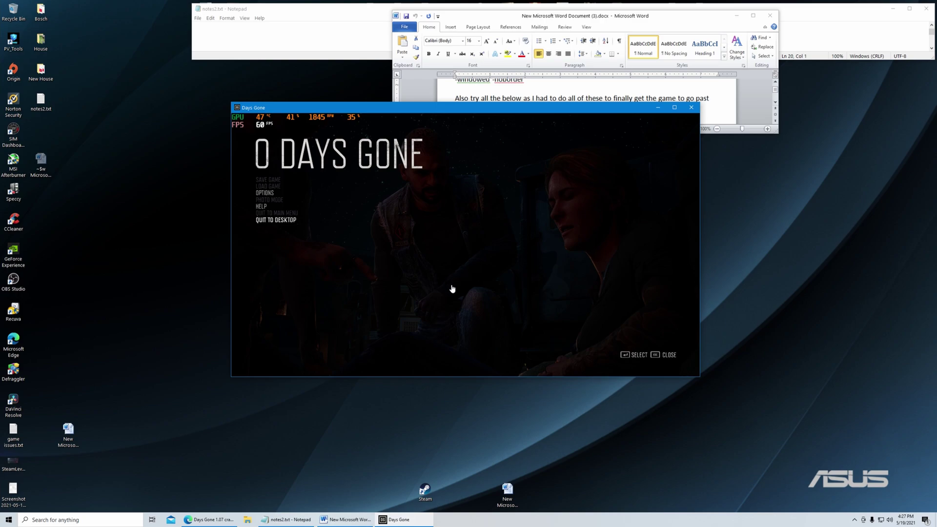
pyautogui.click(291, 219)
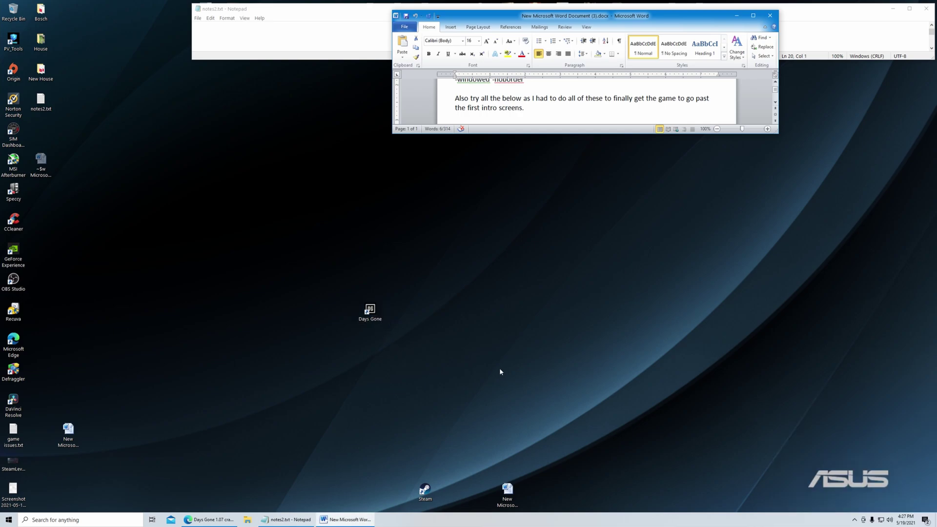
# - Relaunch Days Gone from the desktop shortcut as far as the main menu, and quit back to the desktop
pyautogui.doubleClick(372, 315)
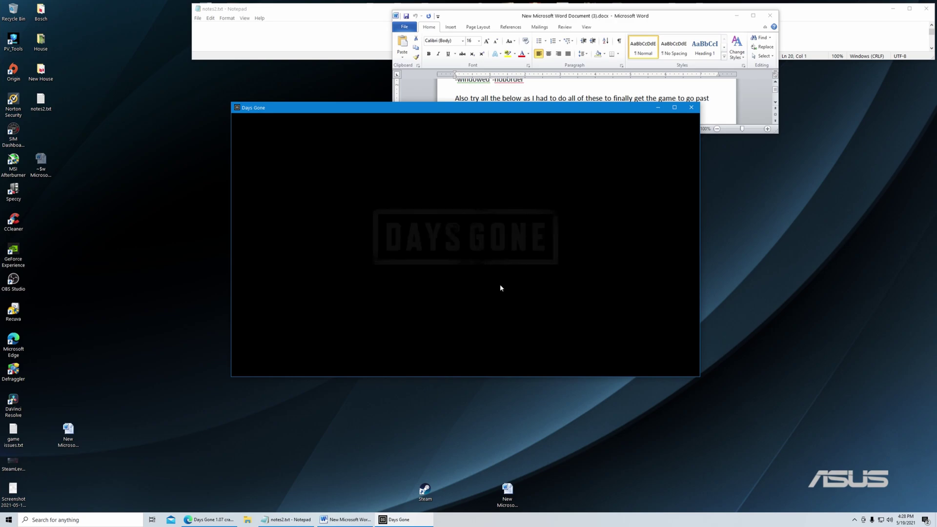
pyautogui.click(463, 279)
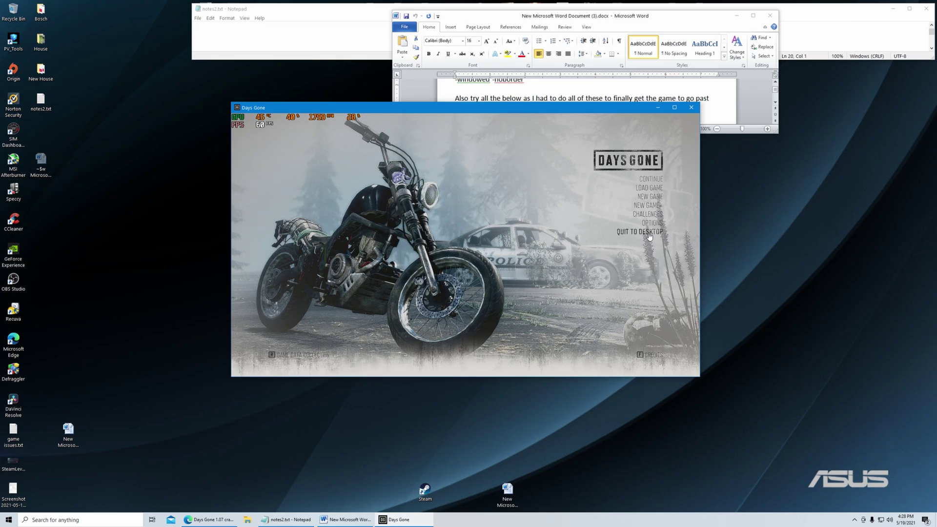
pyautogui.click(648, 232)
pyautogui.click(490, 272)
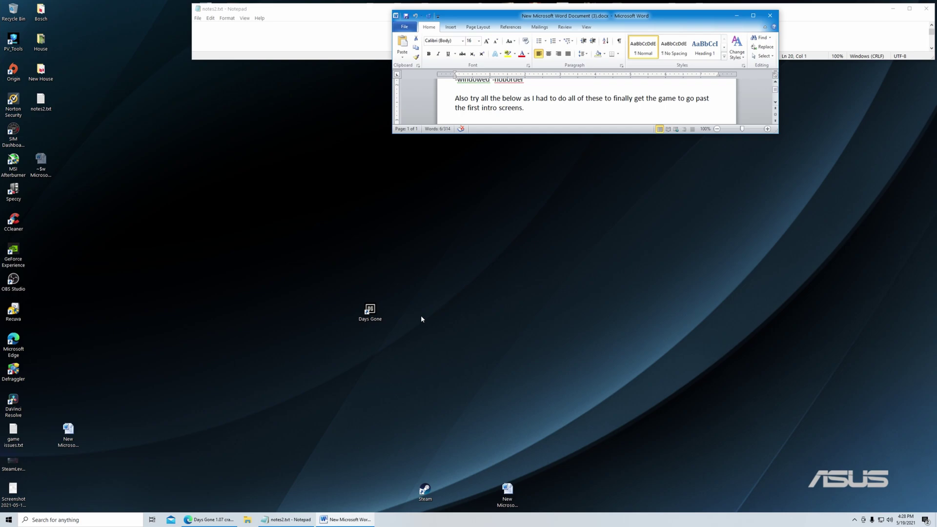
# - Open Days Gone's properties from the Steam library, clear its launch options, and close the properties and Steam
pyautogui.click(211, 240)
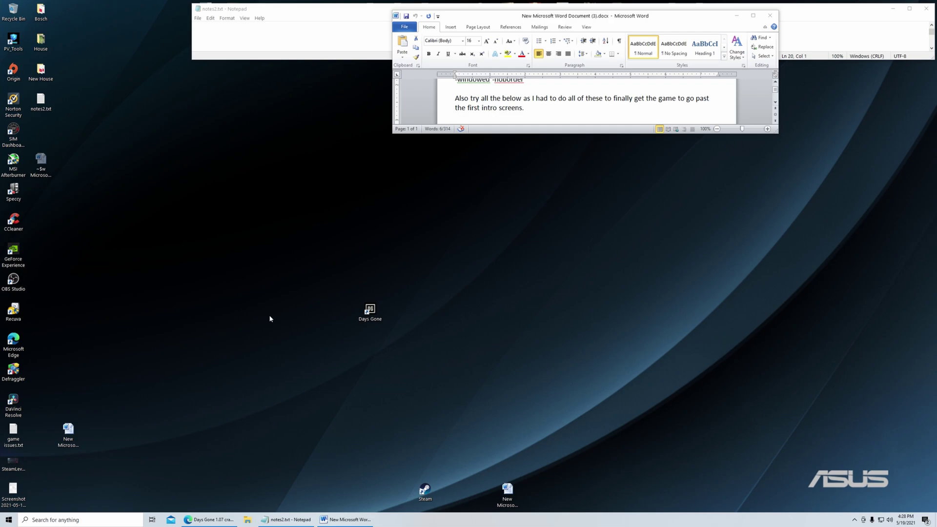
pyautogui.doubleClick(425, 491)
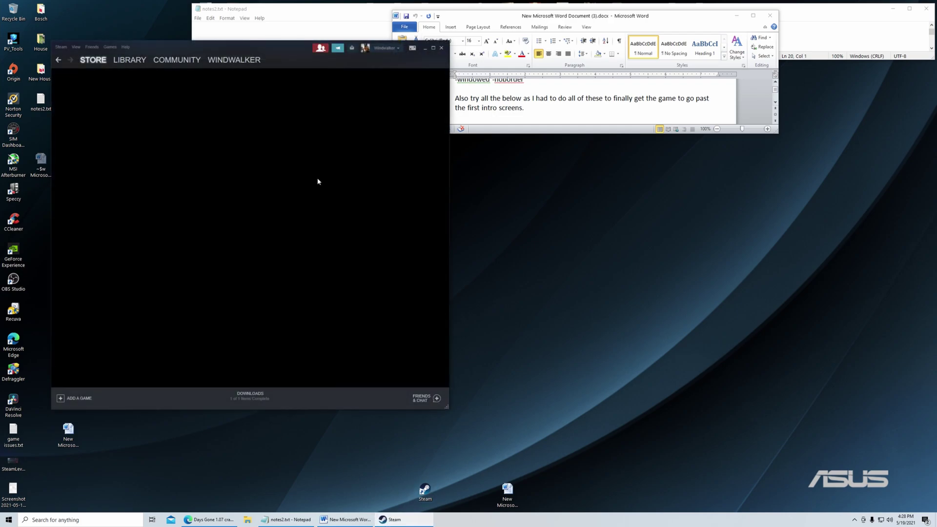
pyautogui.click(130, 59)
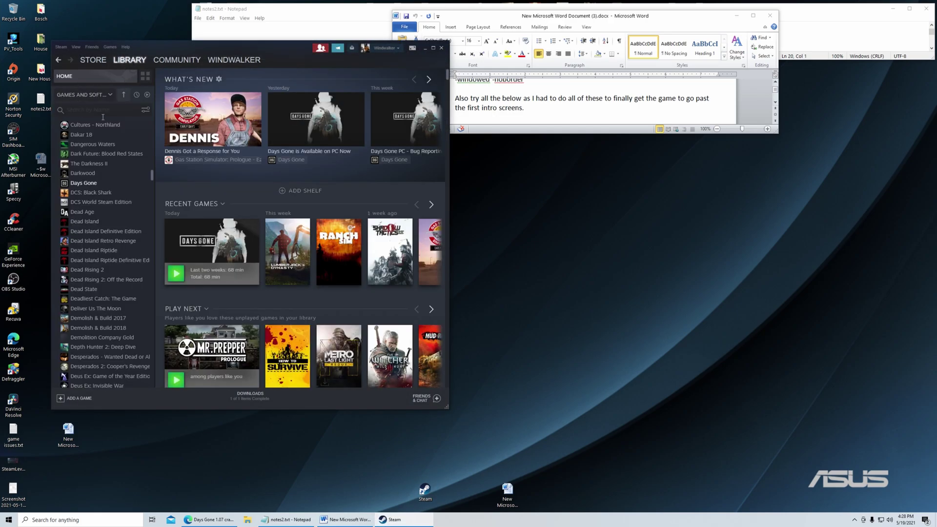
pyautogui.scroll(-10, 85, 287)
pyautogui.scroll(4, 84, 288)
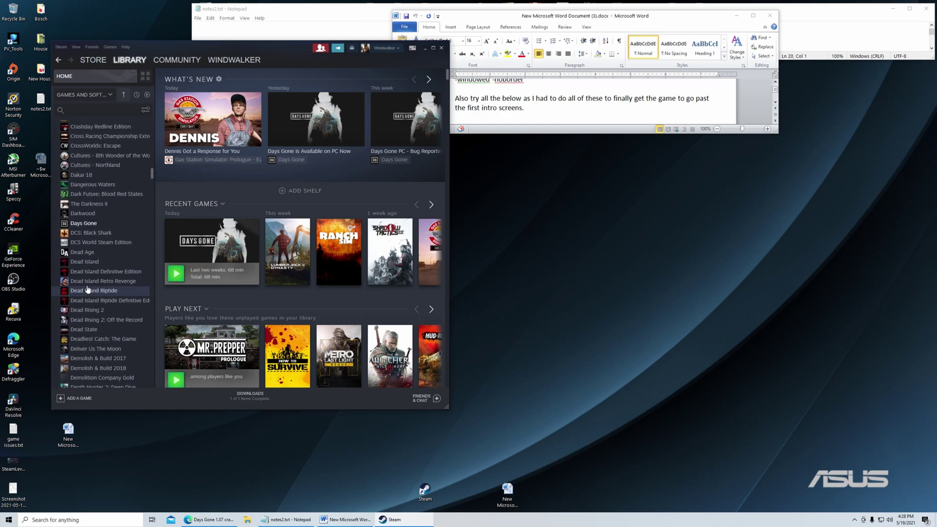
pyautogui.rightClick(80, 224)
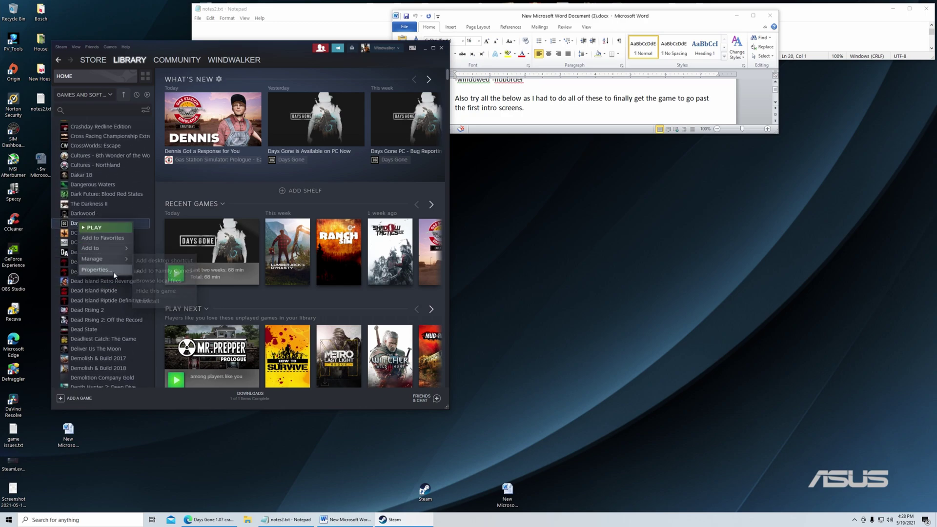
pyautogui.click(93, 274)
pyautogui.moveTo(430, 320); pyautogui.dragTo(339, 324)
pyautogui.press('BackSpace')
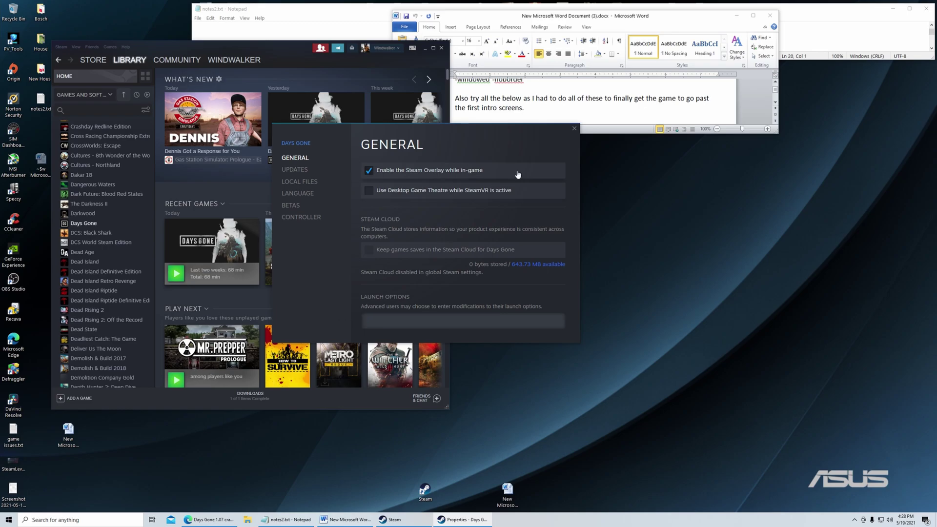
pyautogui.click(574, 129)
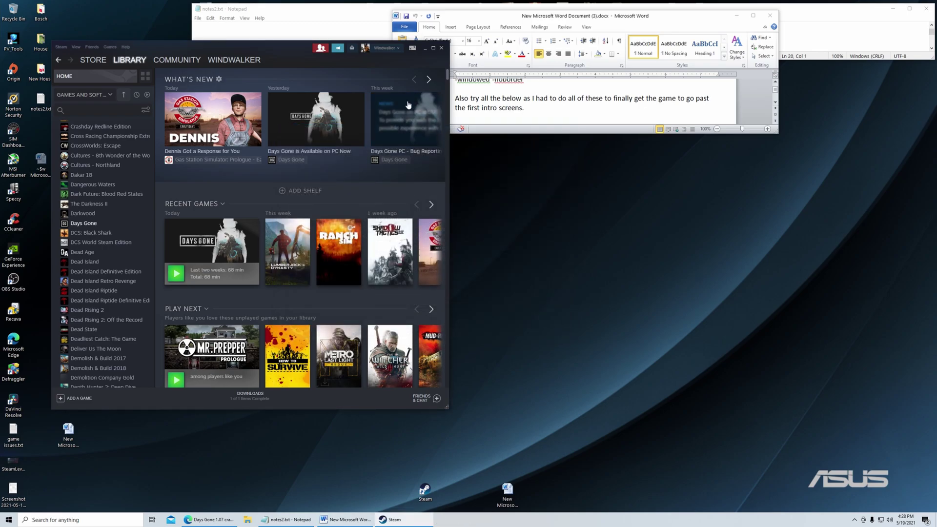
pyautogui.click(442, 48)
pyautogui.click(563, 392)
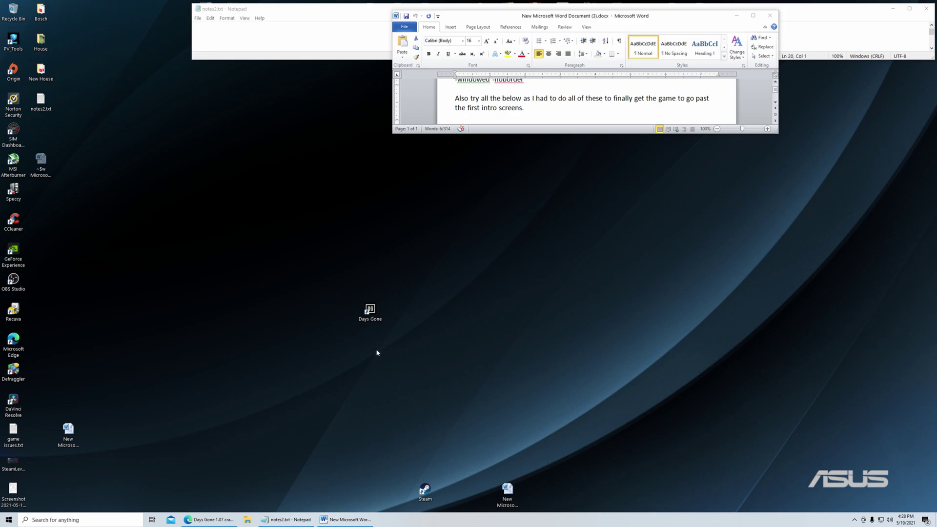
# - Launch Days Gone from the desktop without the launch options, and start a new game on Normal difficulty
pyautogui.doubleClick(370, 311)
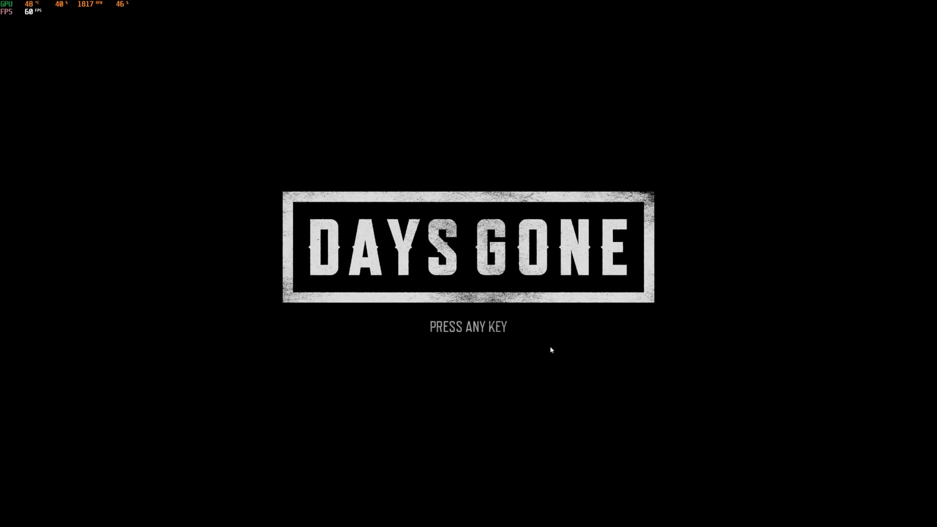
pyautogui.click(490, 330)
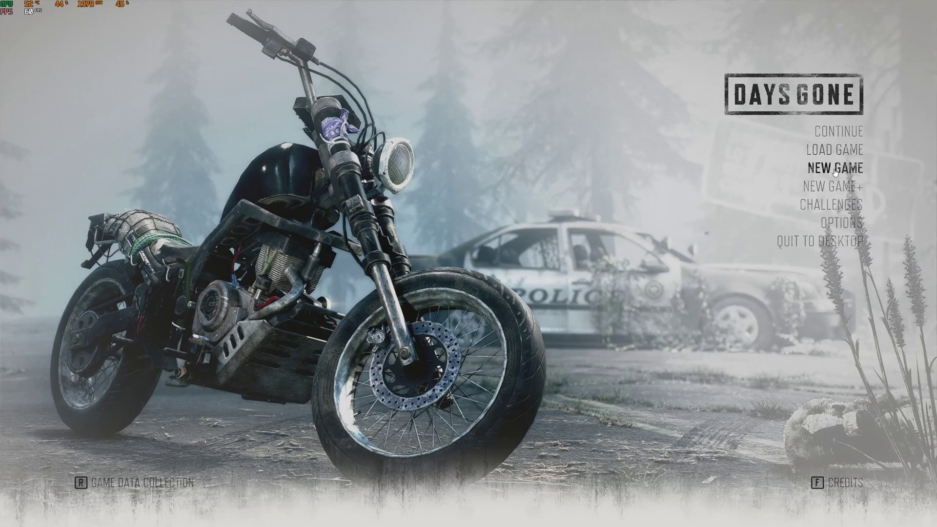
pyautogui.click(834, 168)
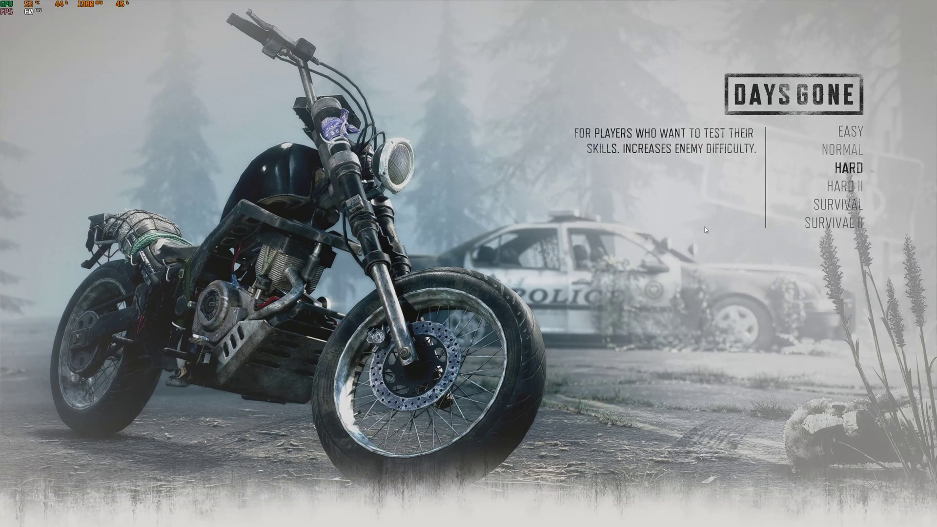
pyautogui.click(835, 152)
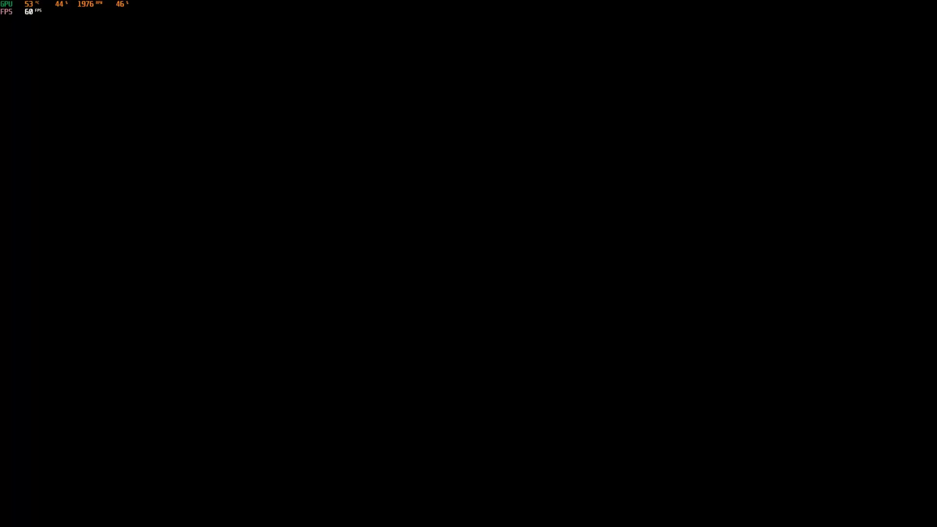